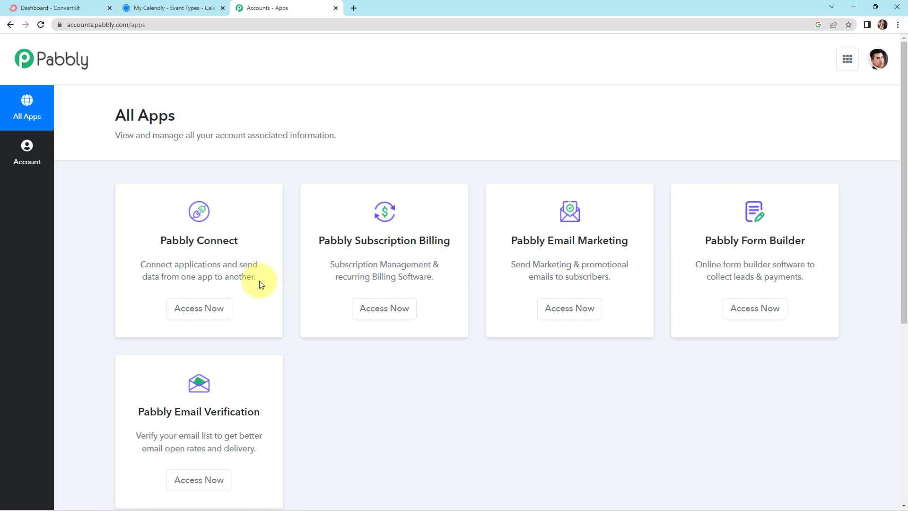
Open Pabbly Connect and create a workflow named "Add Tagged Subscribers to ConverKit from New Calendly Events"
{"action": "left_click", "coordinate": [202, 310]}
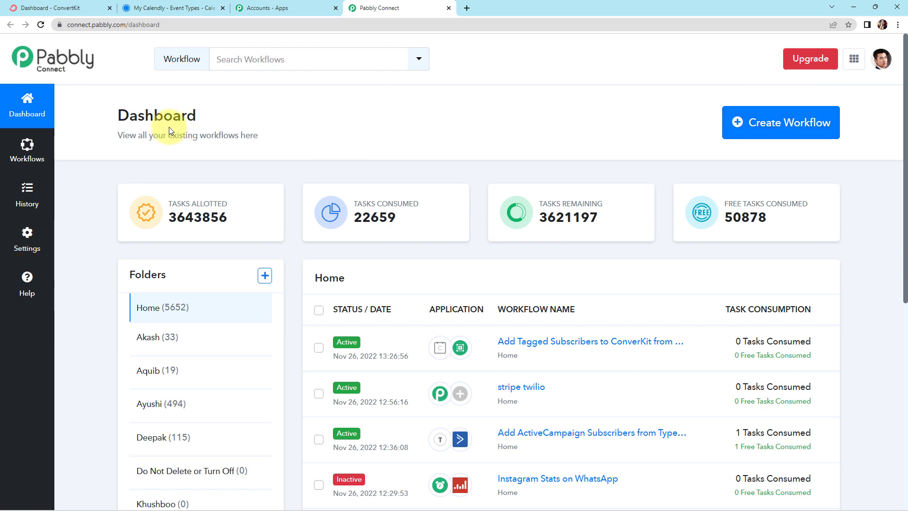
{"action": "left_click", "coordinate": [759, 126]}
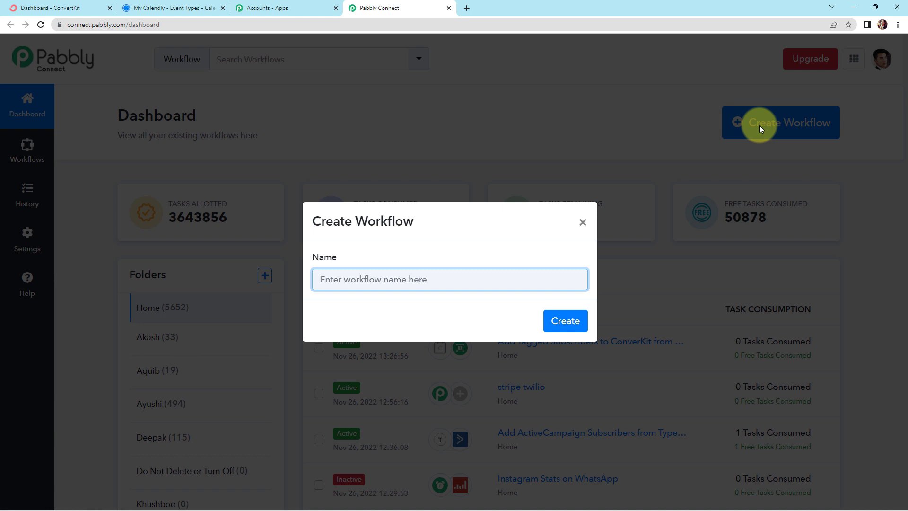
{"action": "type", "text": "Add Tagged Subscribers to ConverKit from New Calendly Events"}
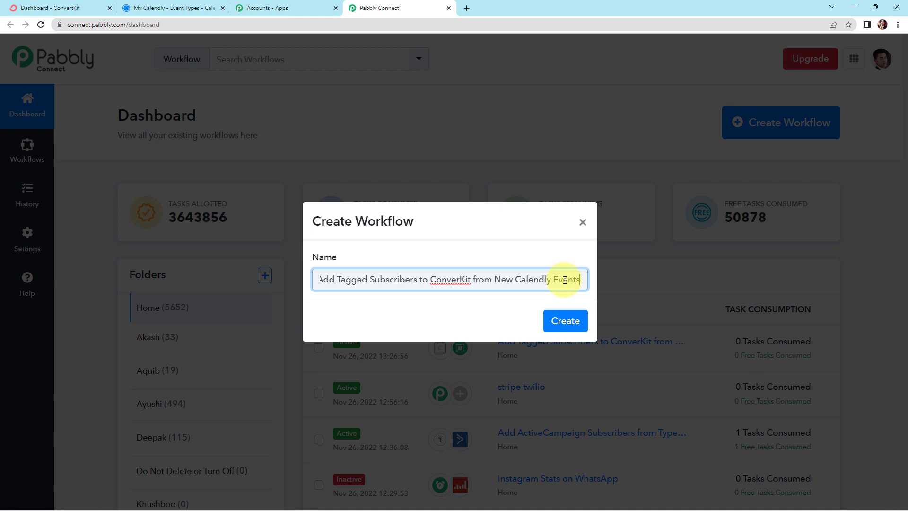
{"action": "left_click", "coordinate": [576, 320]}
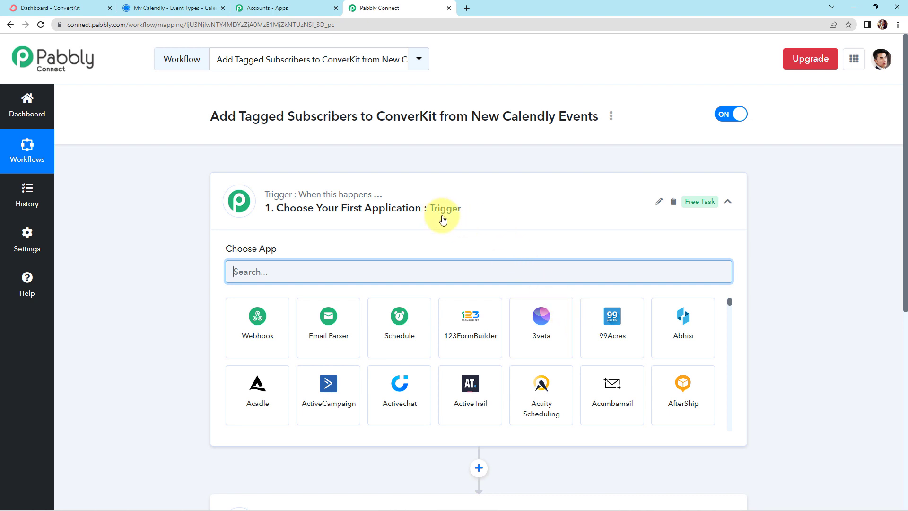
Set the workflow's trigger application to Calendly with the trigger event Invitee Created
{"action": "scroll", "coordinate": [444, 241], "scroll_direction": "down", "scroll_amount": 2}
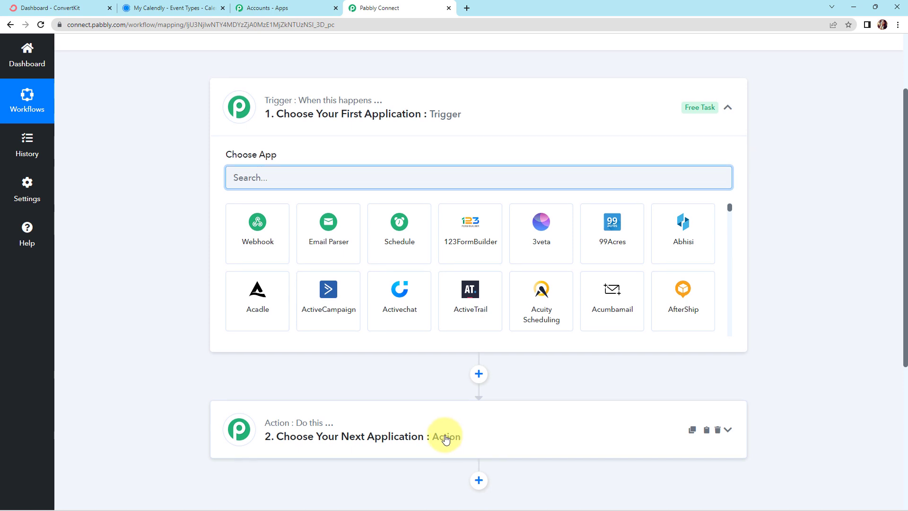
{"action": "scroll", "coordinate": [444, 435], "scroll_direction": "up", "scroll_amount": 2}
{"action": "scroll", "coordinate": [416, 265], "scroll_direction": "down", "scroll_amount": 2}
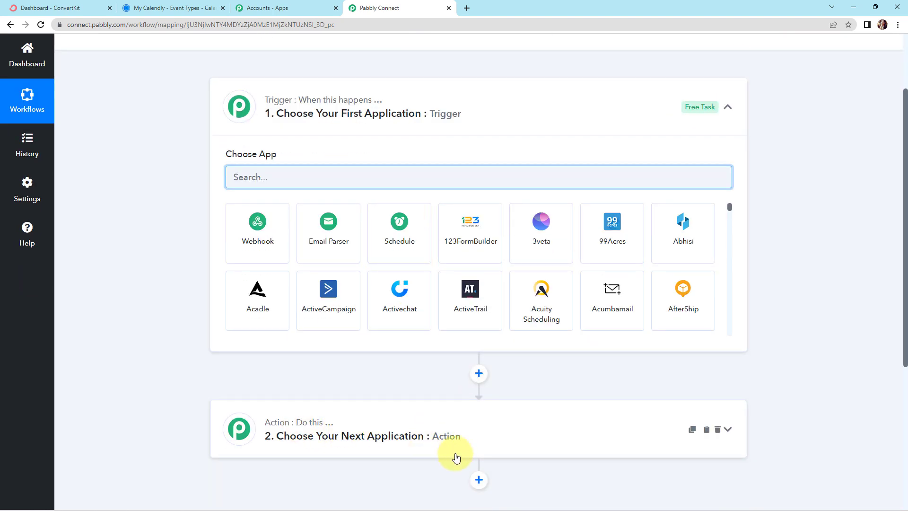
{"action": "scroll", "coordinate": [471, 331], "scroll_direction": "up", "scroll_amount": 1}
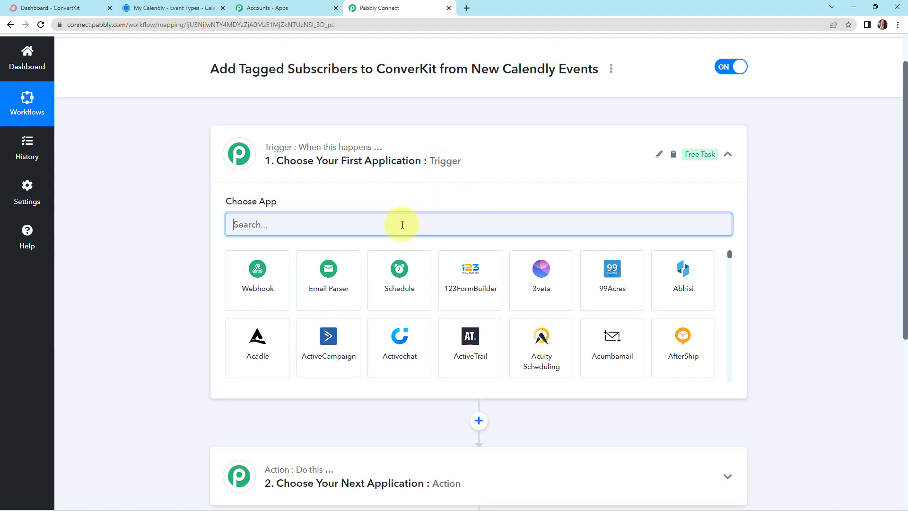
{"action": "type", "text": "Calendly"}
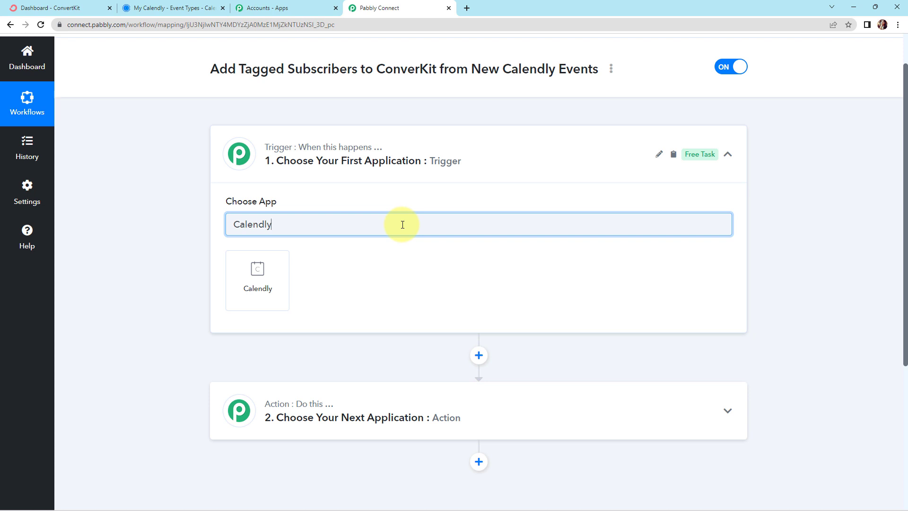
{"action": "left_click", "coordinate": [250, 290]}
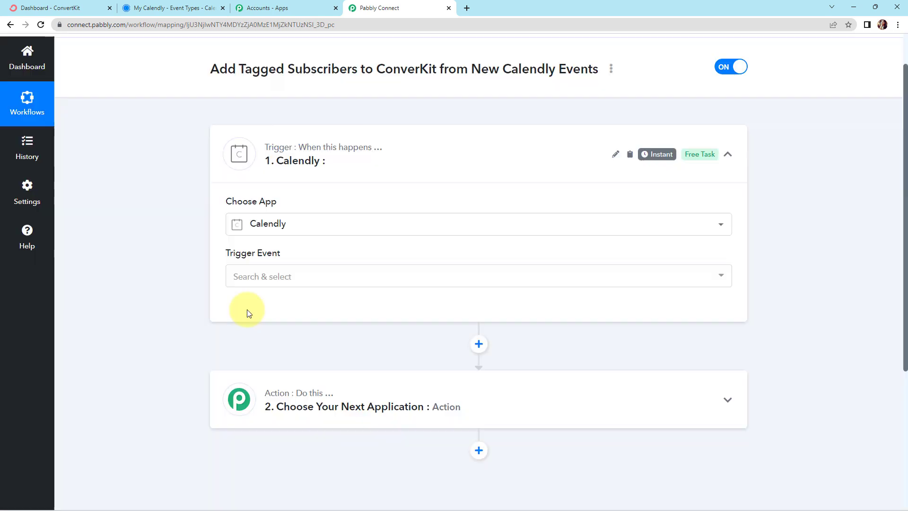
{"action": "left_click", "coordinate": [257, 278]}
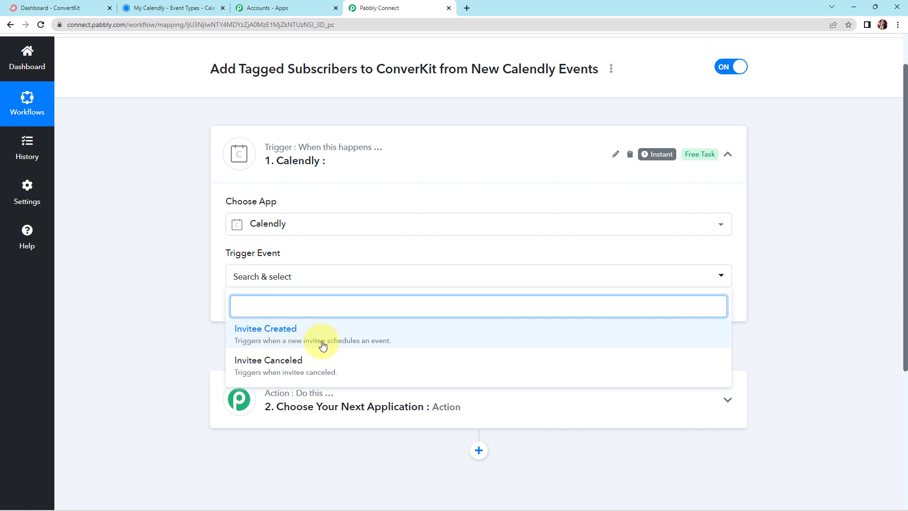
{"action": "left_click", "coordinate": [406, 335]}
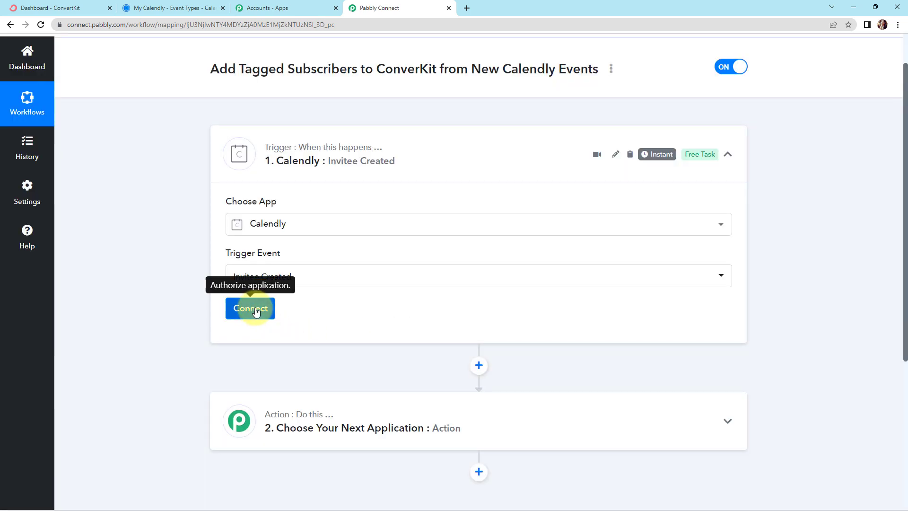
Connect the Calendly trigger to the Calendly account through a new connection
{"action": "left_click", "coordinate": [255, 312]}
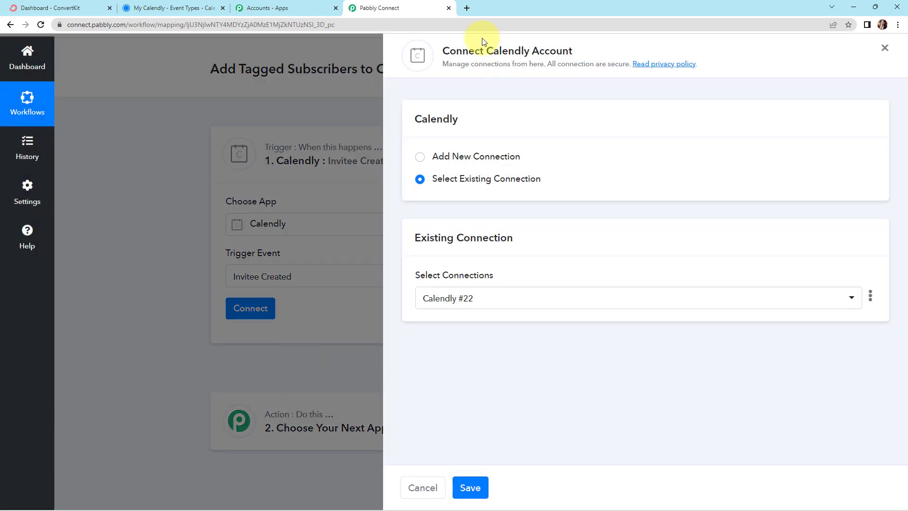
{"action": "left_click", "coordinate": [428, 161]}
{"action": "left_click", "coordinate": [463, 283]}
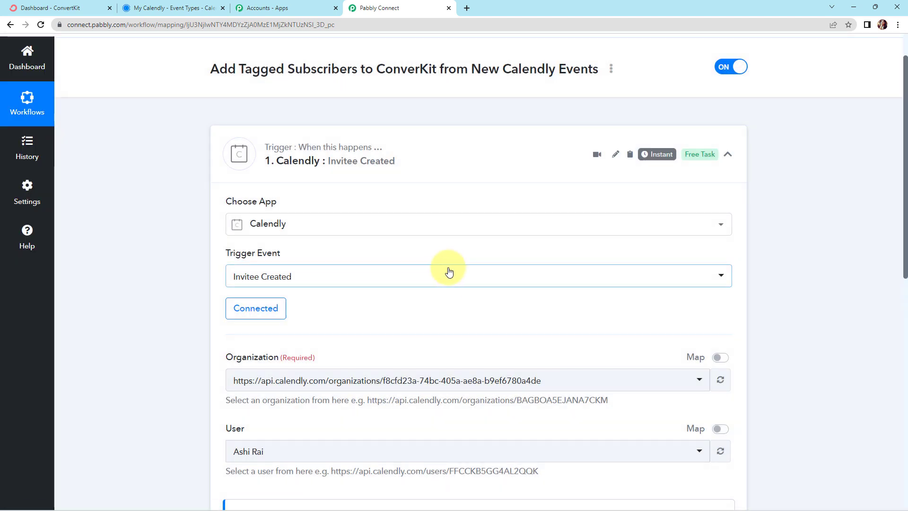
Save the Calendly trigger with its preselected organization and user, and send a test request
{"action": "scroll", "coordinate": [237, 274], "scroll_direction": "down", "scroll_amount": 3}
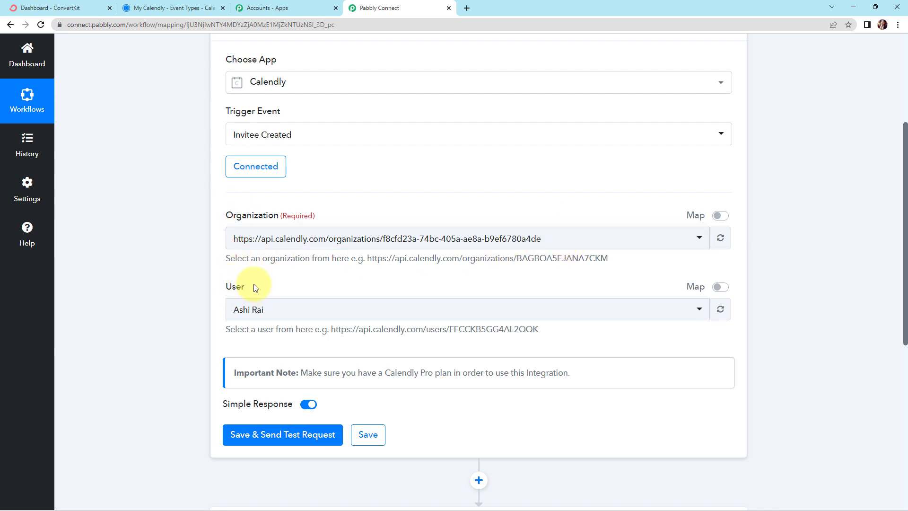
{"action": "left_click", "coordinate": [182, 9]}
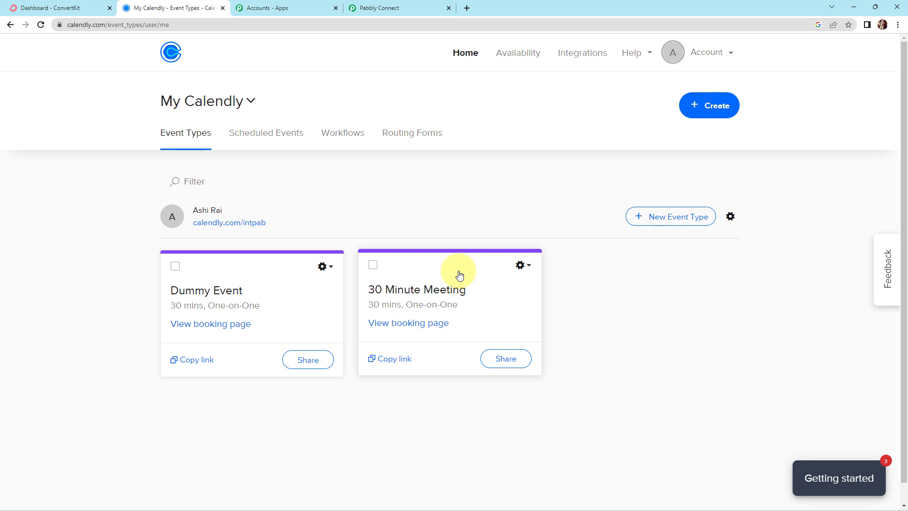
{"action": "left_click", "coordinate": [395, 8]}
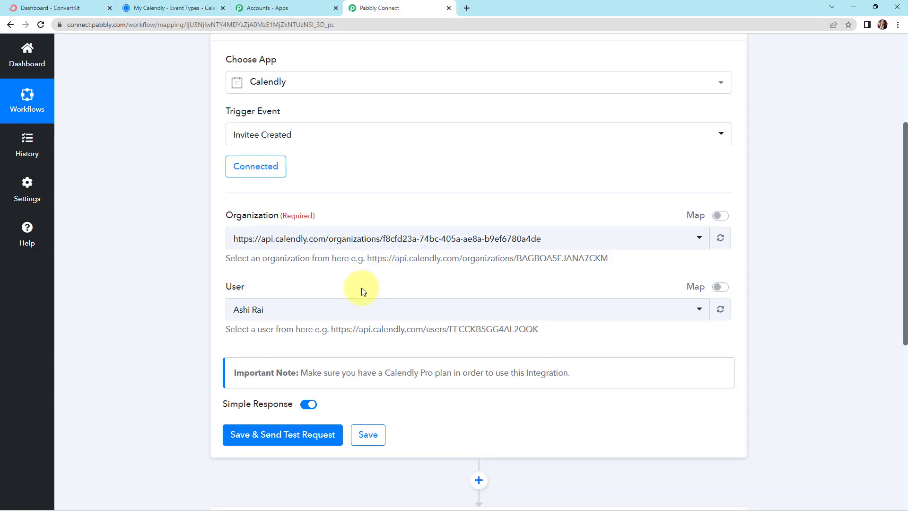
{"action": "scroll", "coordinate": [320, 308], "scroll_direction": "down", "scroll_amount": 3}
{"action": "left_click", "coordinate": [286, 295]}
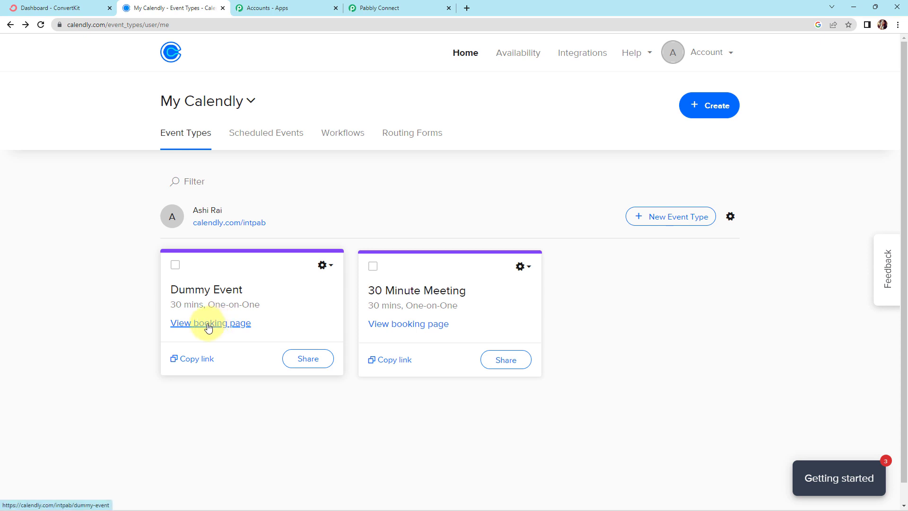
Open the Dummy Event booking page in Calendly and pick the 11:30am slot on Monday, November 28, 2022
{"action": "left_click", "coordinate": [208, 324]}
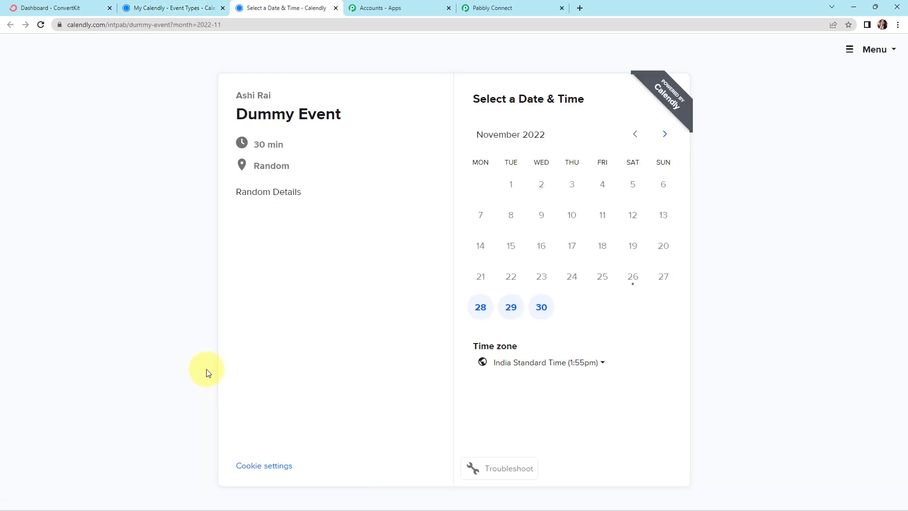
{"action": "left_click", "coordinate": [480, 308]}
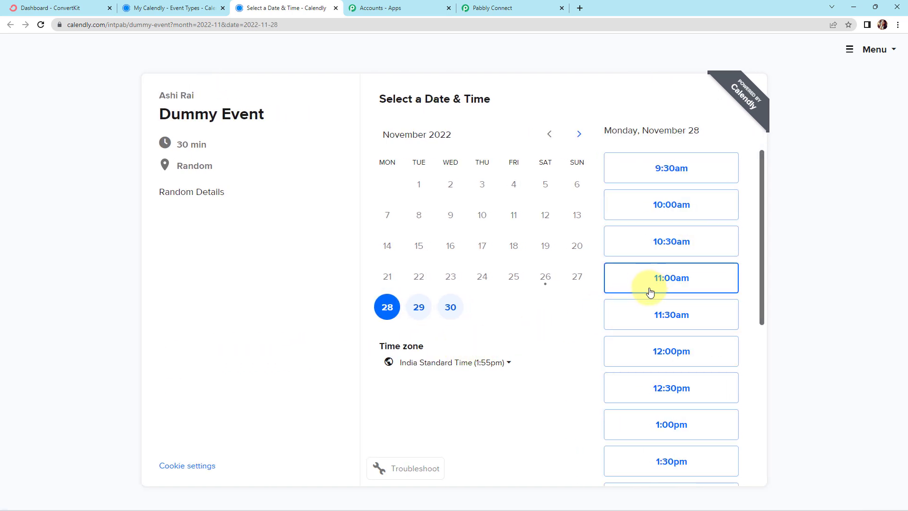
{"action": "left_click", "coordinate": [649, 316]}
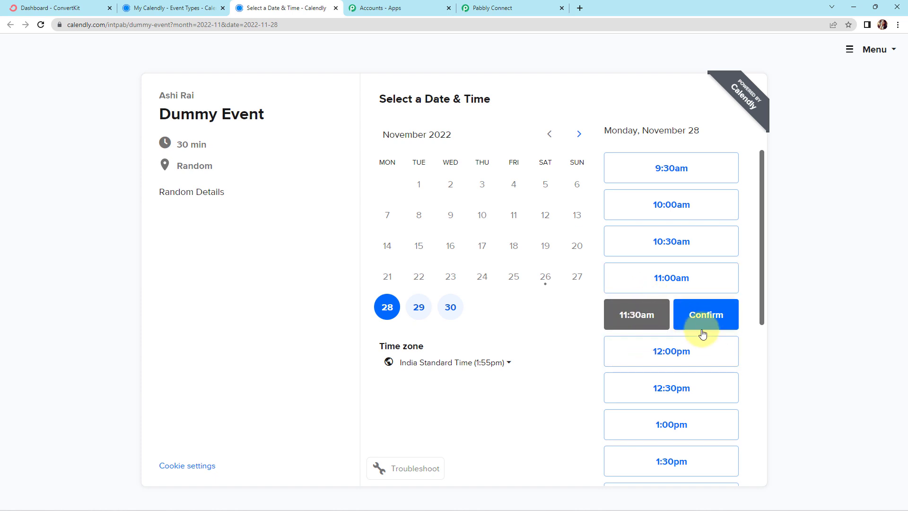
{"action": "left_click", "coordinate": [707, 314]}
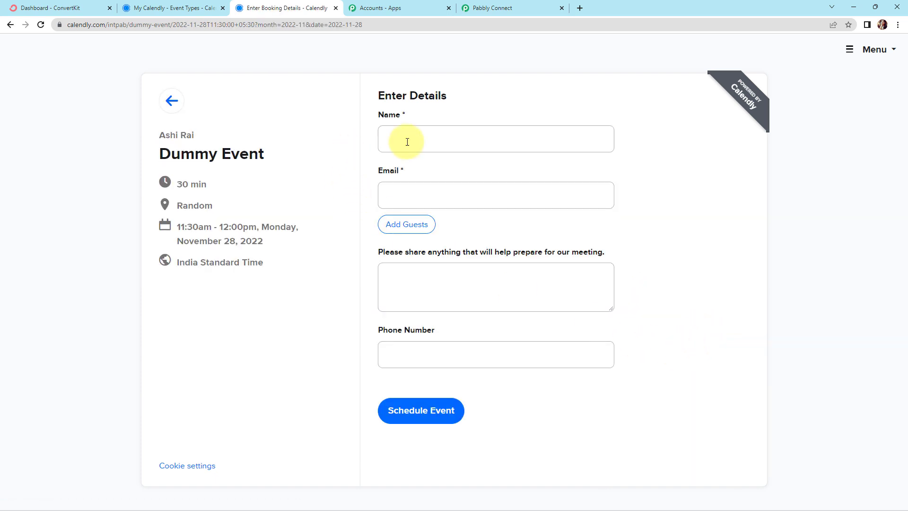
Fill in the invitee's name, email and phone number and schedule the Dummy Event booking
{"action": "left_click", "coordinate": [429, 144]}
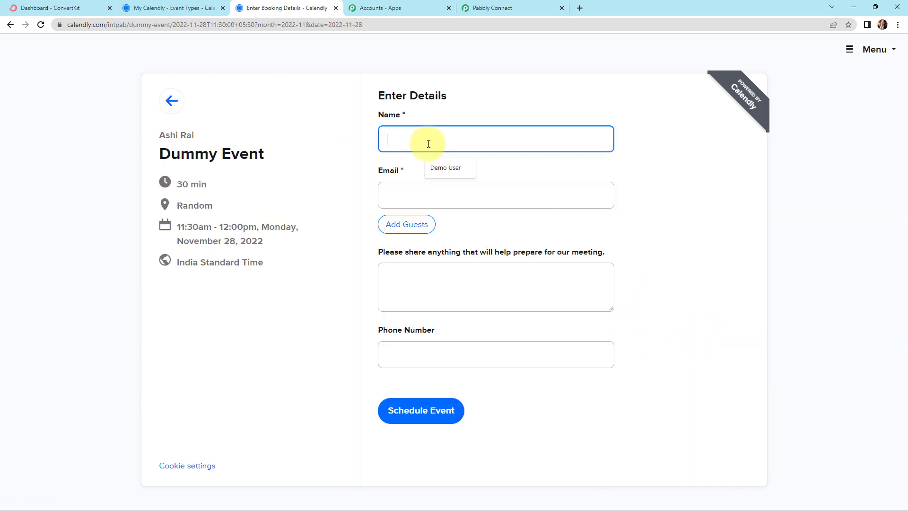
{"action": "left_click", "coordinate": [437, 167]}
{"action": "left_click", "coordinate": [404, 191]}
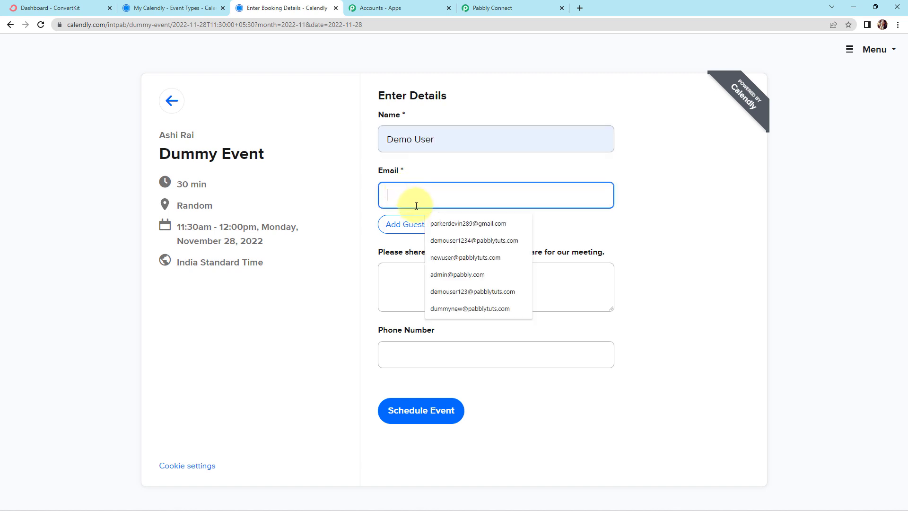
{"action": "left_click", "coordinate": [441, 291]}
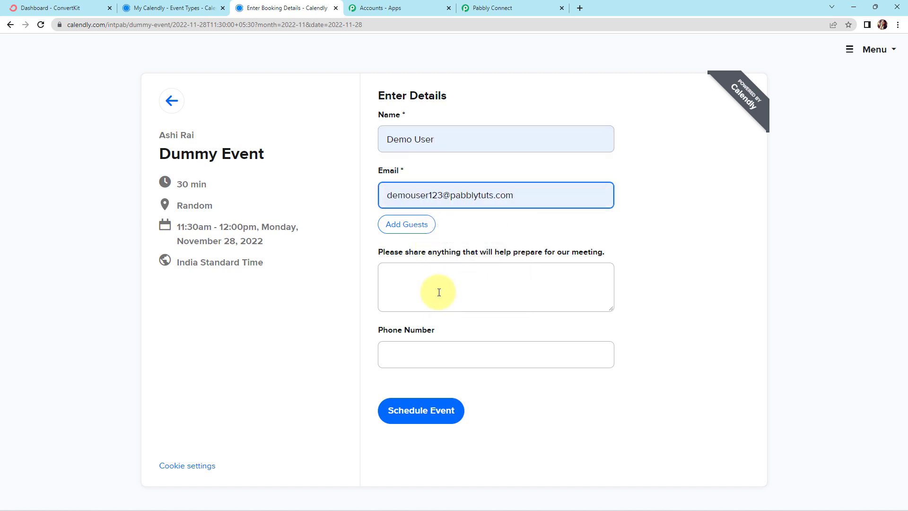
{"action": "left_click", "coordinate": [420, 348]}
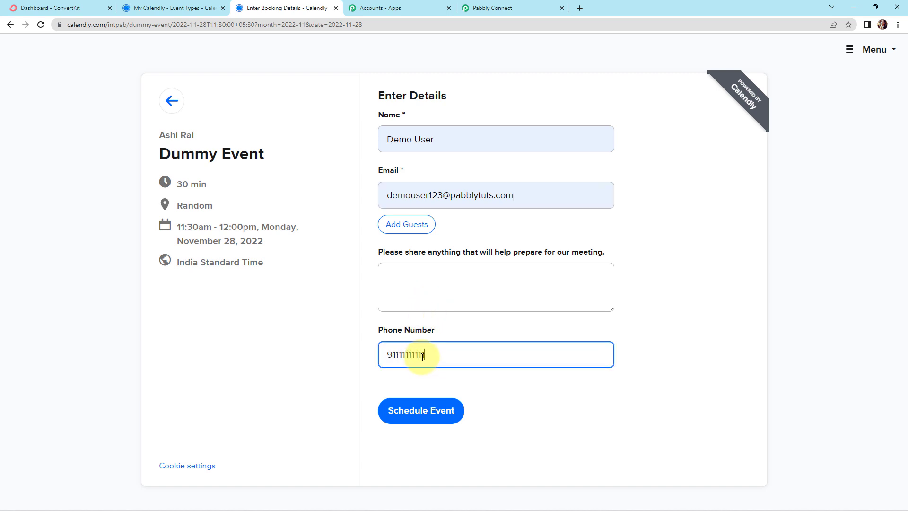
{"action": "left_click", "coordinate": [424, 414]}
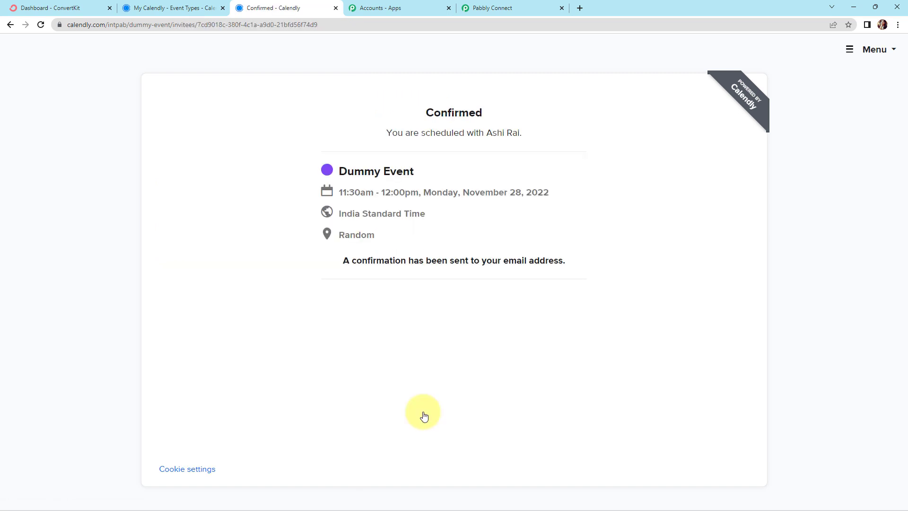
Switch back to Pabbly Connect and examine the invitee and event details in the trigger's captured response
{"action": "left_click", "coordinate": [501, 5]}
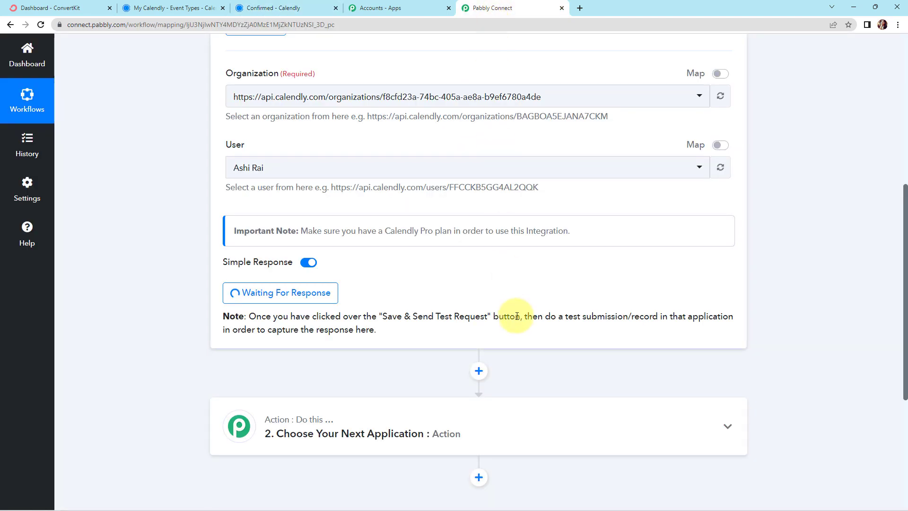
{"action": "scroll", "coordinate": [772, 319], "scroll_direction": "down", "scroll_amount": 1}
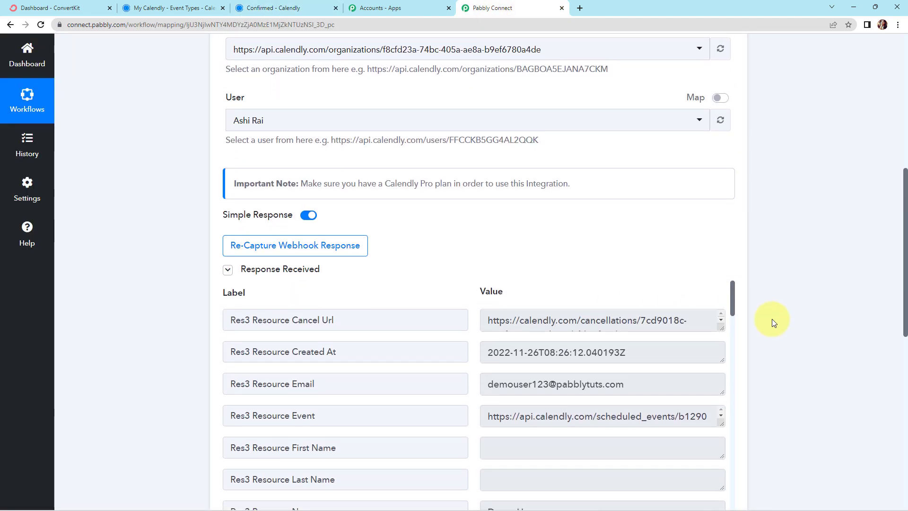
{"action": "scroll", "coordinate": [772, 318], "scroll_direction": "down", "scroll_amount": 3}
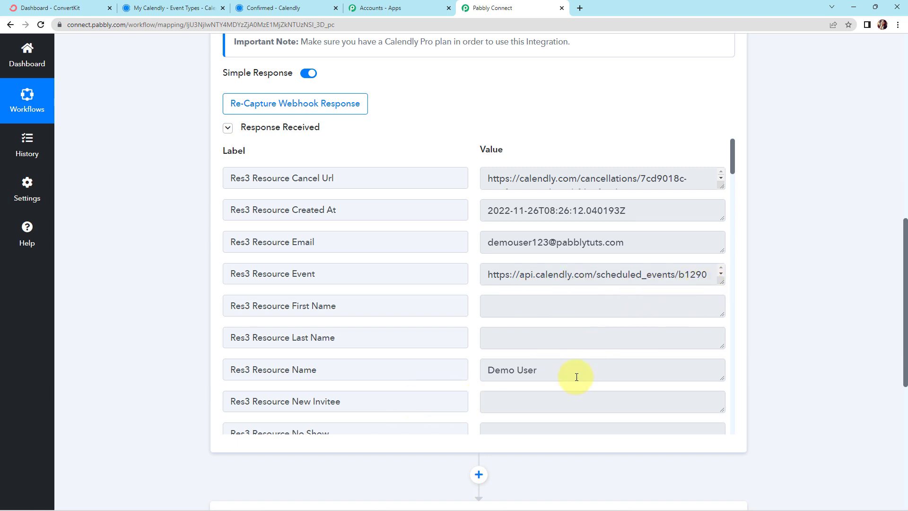
{"action": "scroll", "coordinate": [577, 375], "scroll_direction": "down", "scroll_amount": 6}
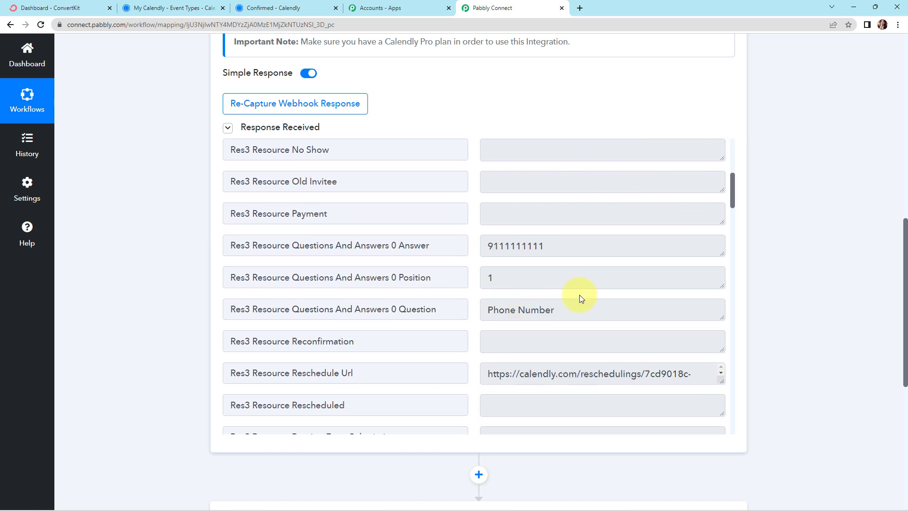
{"action": "scroll", "coordinate": [580, 297], "scroll_direction": "down", "scroll_amount": 4}
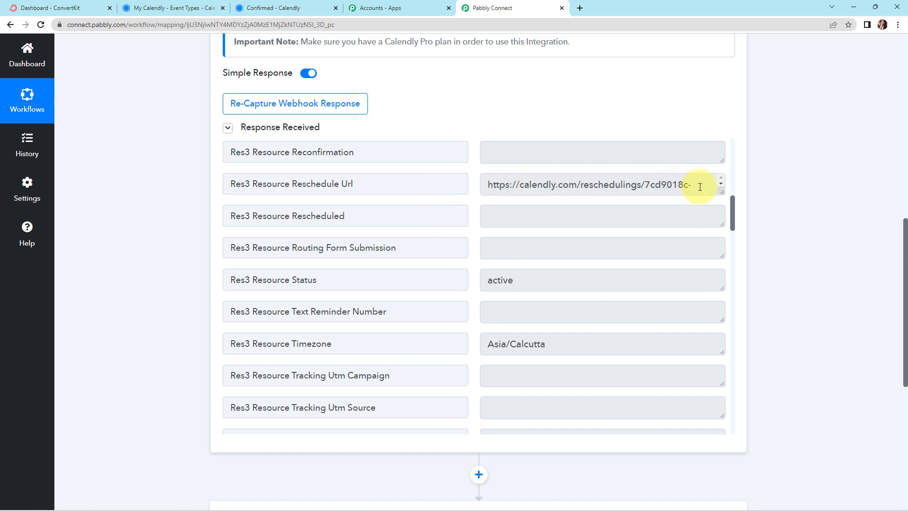
{"action": "left_click_drag", "start_coordinate": [721, 193], "coordinate": [722, 228]}
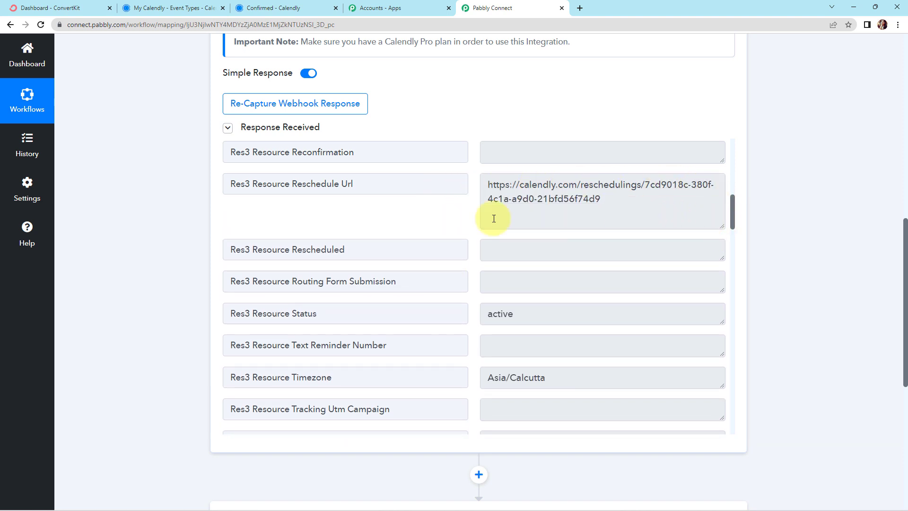
{"action": "scroll", "coordinate": [593, 311], "scroll_direction": "down", "scroll_amount": 7}
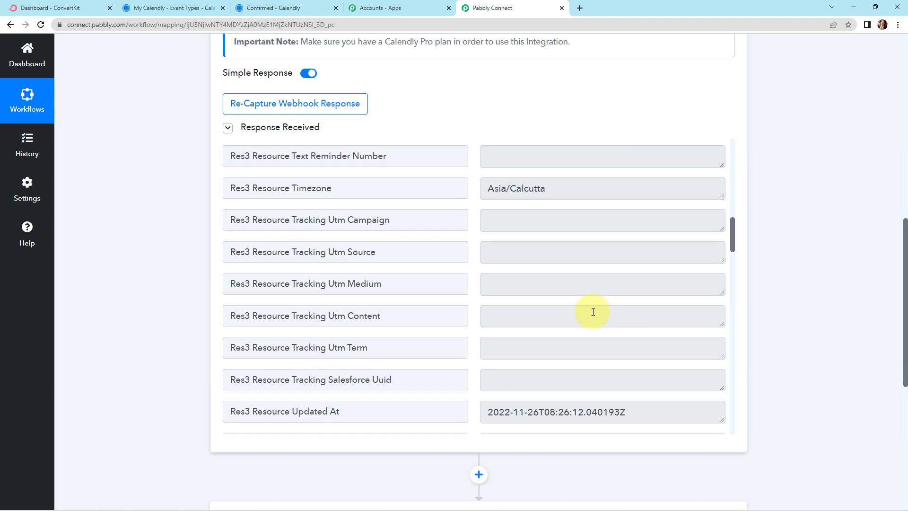
{"action": "scroll", "coordinate": [593, 312], "scroll_direction": "down", "scroll_amount": 5}
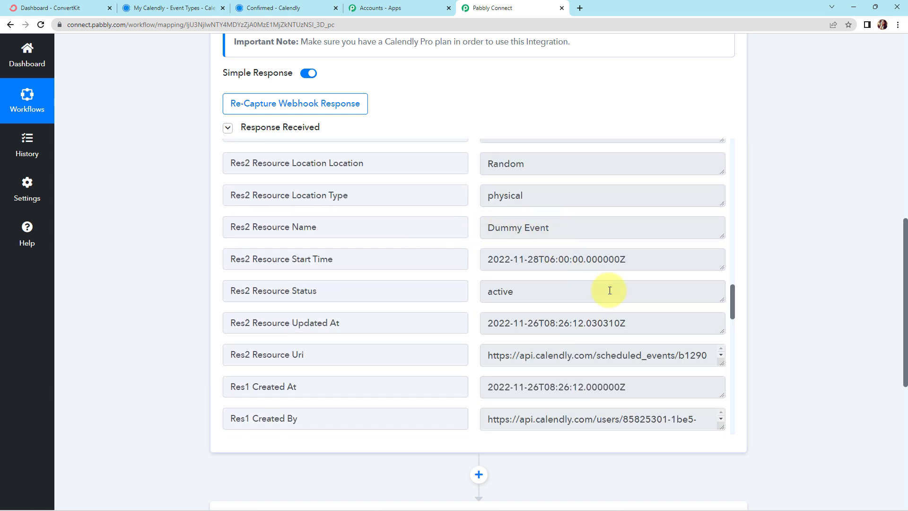
{"action": "scroll", "coordinate": [608, 290], "scroll_direction": "down", "scroll_amount": 5}
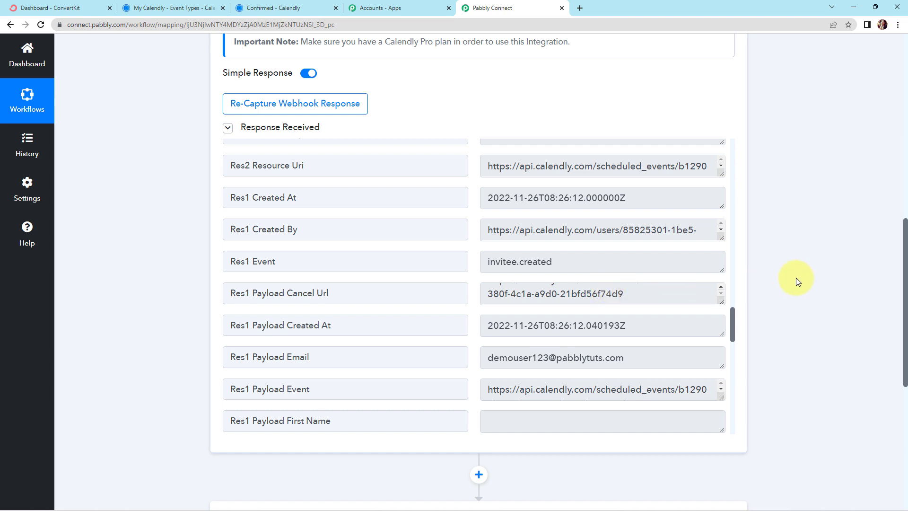
Set the workflow's second step to ConvertKit with the Tag a Subscriber action event
{"action": "scroll", "coordinate": [791, 275], "scroll_direction": "down", "scroll_amount": 7}
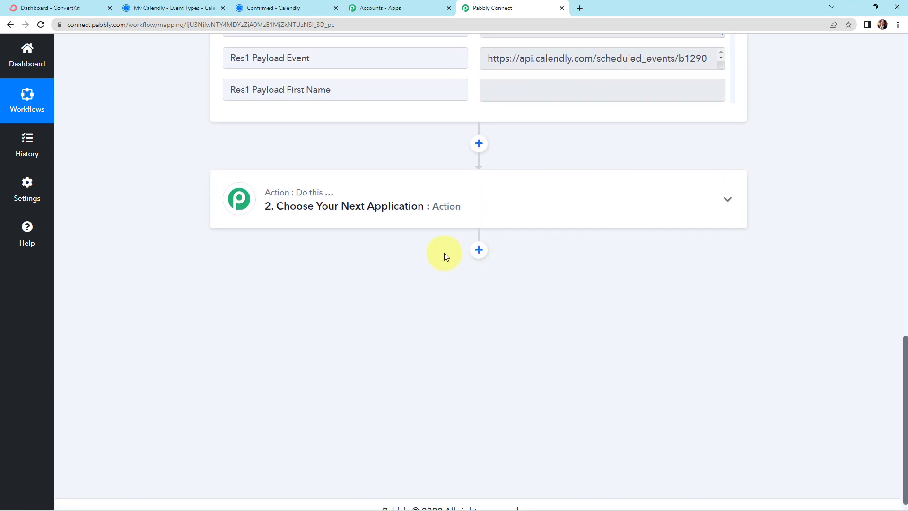
{"action": "left_click", "coordinate": [374, 204]}
{"action": "left_click", "coordinate": [349, 263]}
{"action": "type", "text": "convertkit"}
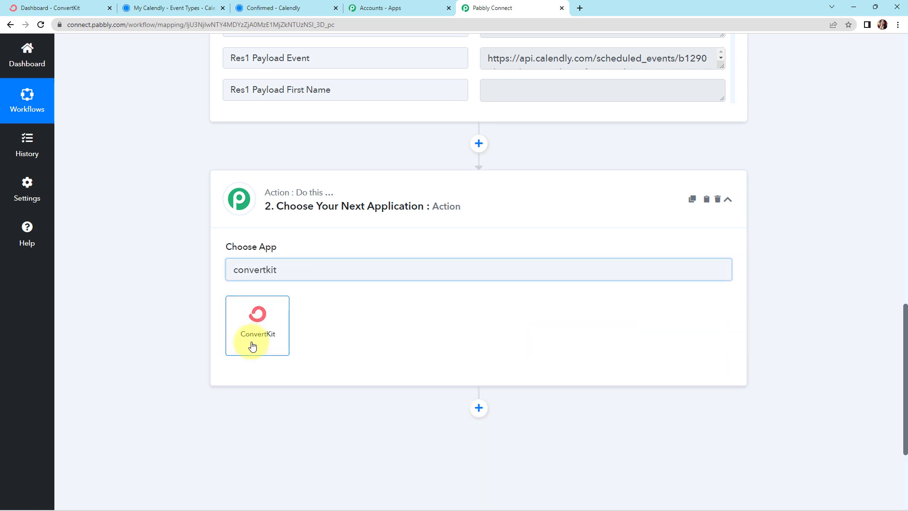
{"action": "left_click", "coordinate": [252, 346]}
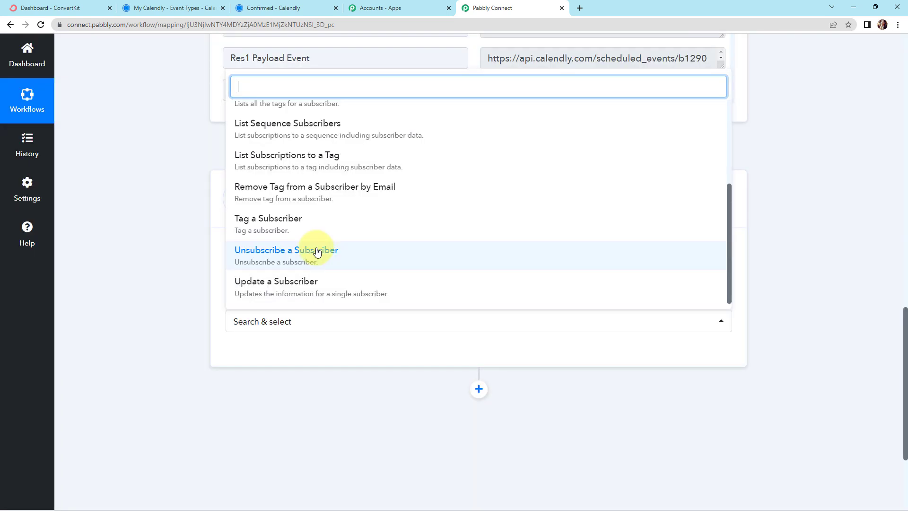
{"action": "left_click", "coordinate": [282, 225]}
Start a new ConvertKit connection for the action and open the Advanced account settings in ConvertKit
{"action": "left_click", "coordinate": [263, 354]}
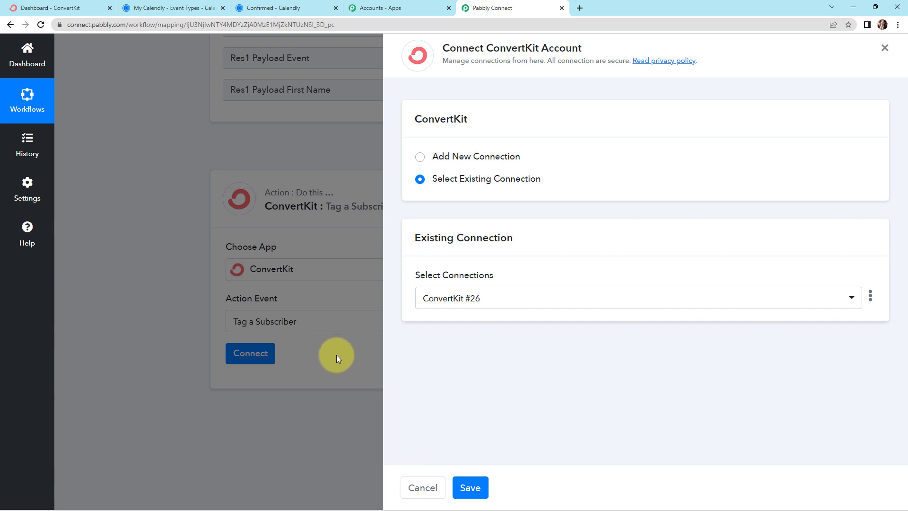
{"action": "left_click", "coordinate": [418, 158]}
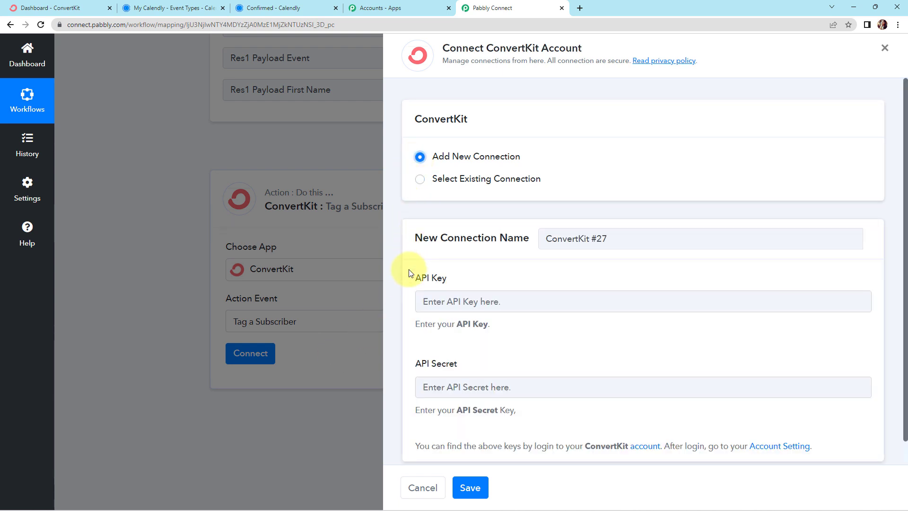
{"action": "scroll", "coordinate": [503, 262], "scroll_direction": "down", "scroll_amount": 1}
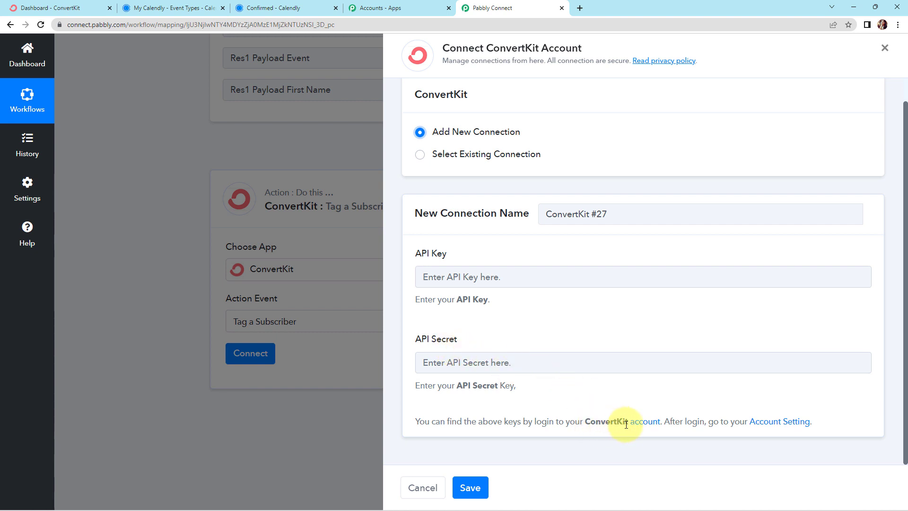
{"action": "left_click", "coordinate": [774, 426]}
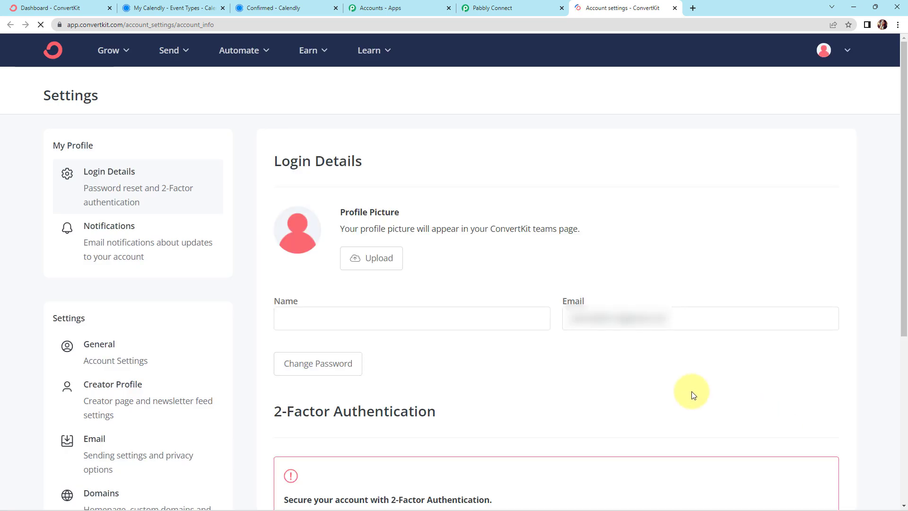
{"action": "scroll", "coordinate": [121, 309], "scroll_direction": "down", "scroll_amount": 5}
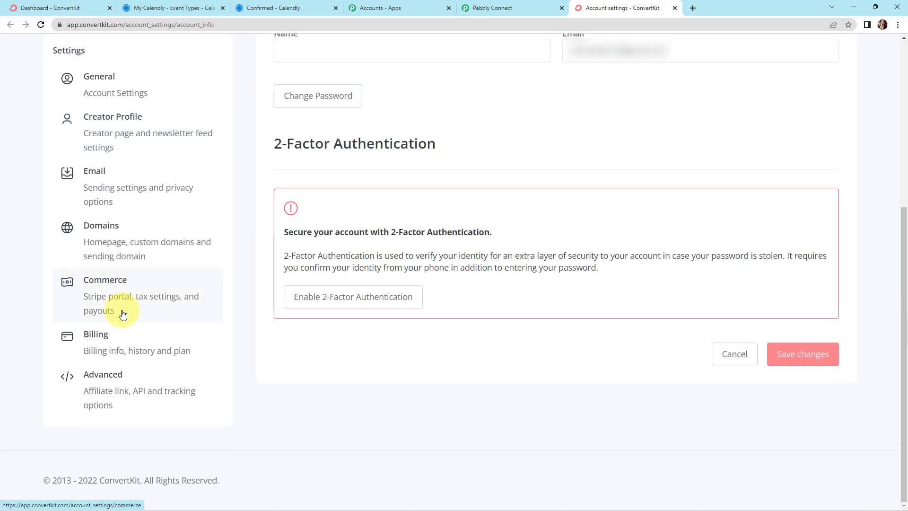
{"action": "left_click", "coordinate": [118, 390]}
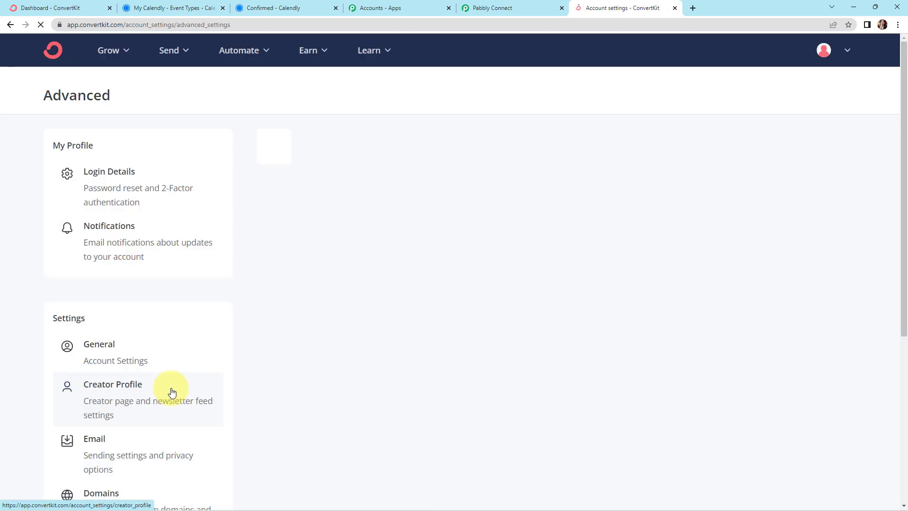
Copy the API key from ConvertKit and paste it into the API Key field of the new connection in Pabbly Connect
{"action": "scroll", "coordinate": [430, 314], "scroll_direction": "down", "scroll_amount": 3}
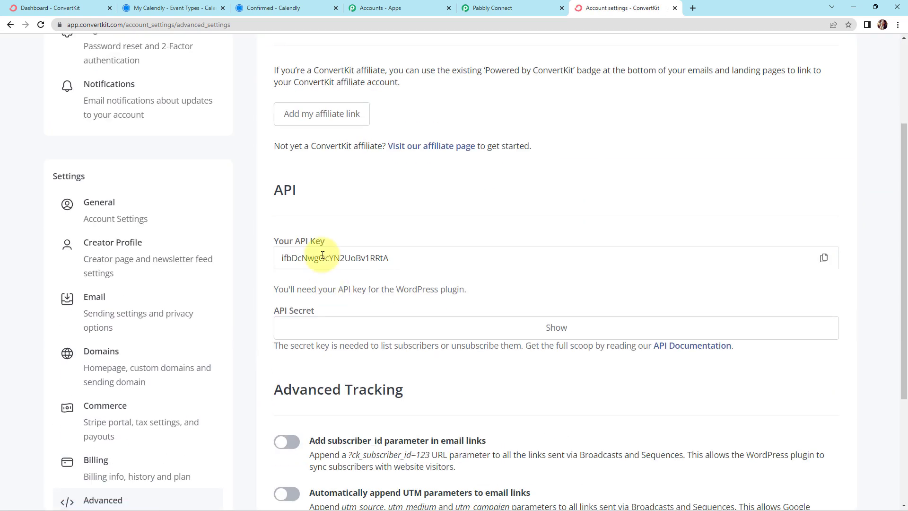
{"action": "left_click_drag", "start_coordinate": [399, 258], "coordinate": [282, 258]}
{"action": "right_click", "coordinate": [300, 260]}
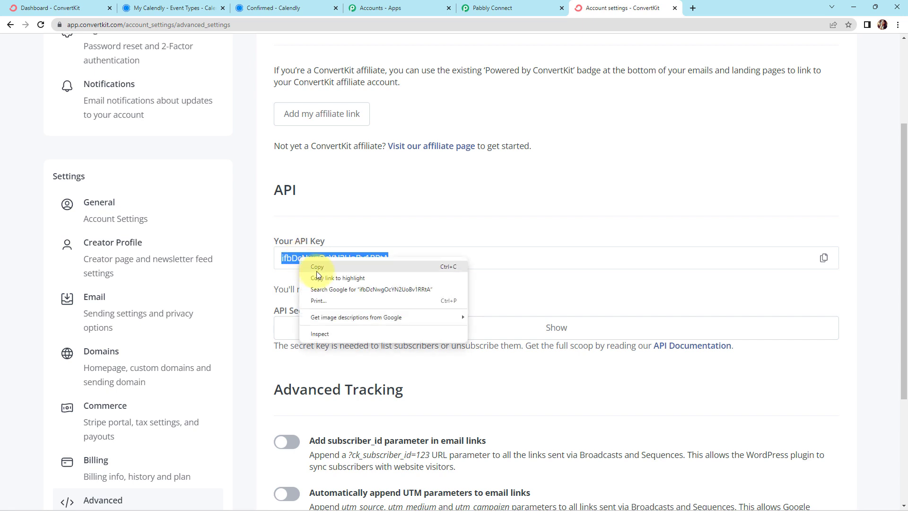
{"action": "left_click", "coordinate": [318, 268]}
{"action": "left_click", "coordinate": [512, 7]}
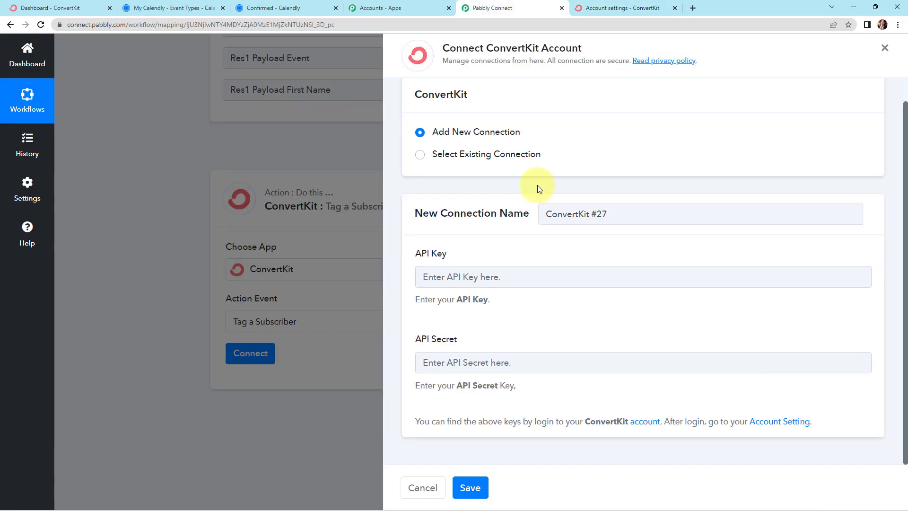
{"action": "left_click", "coordinate": [471, 277]}
{"action": "key", "text": "ctrl+v"}
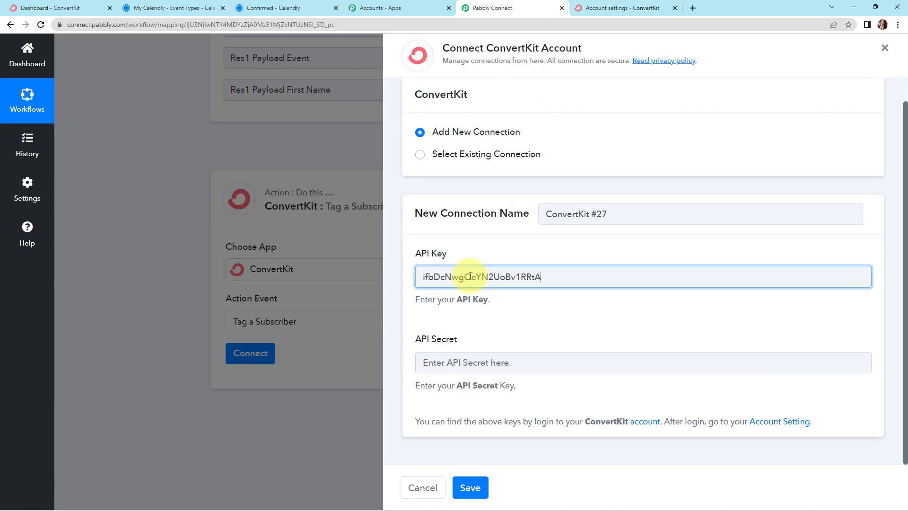
Reveal and copy ConvertKit's API secret, paste it into the connection's API Secret field in Pabbly Connect, and save the connection
{"action": "left_click", "coordinate": [617, 8]}
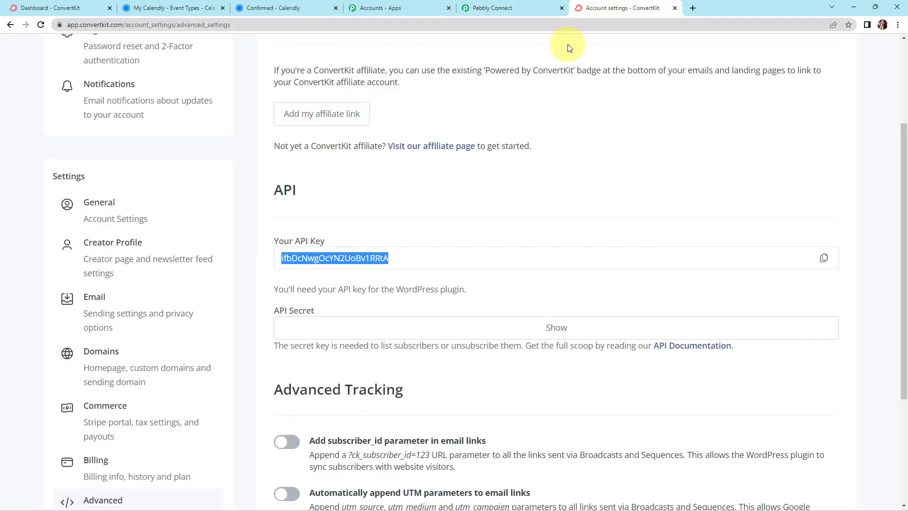
{"action": "left_click", "coordinate": [561, 331]}
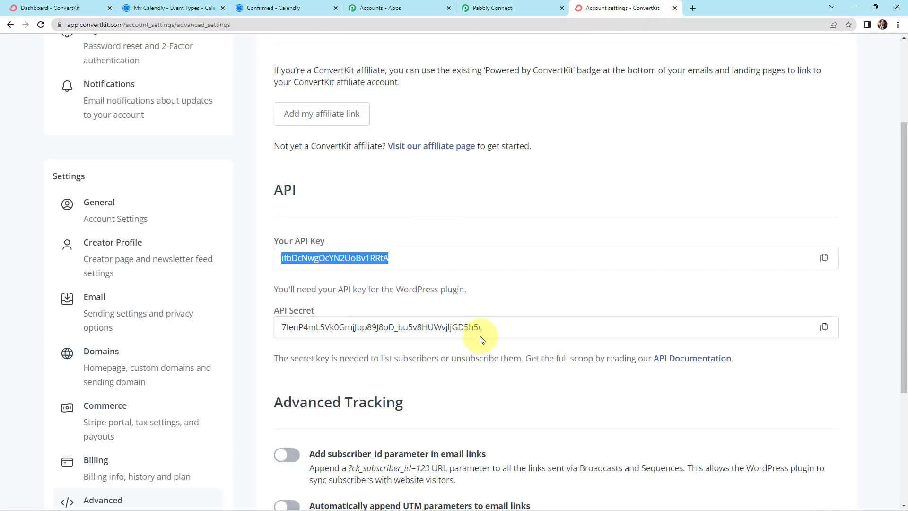
{"action": "left_click", "coordinate": [823, 326]}
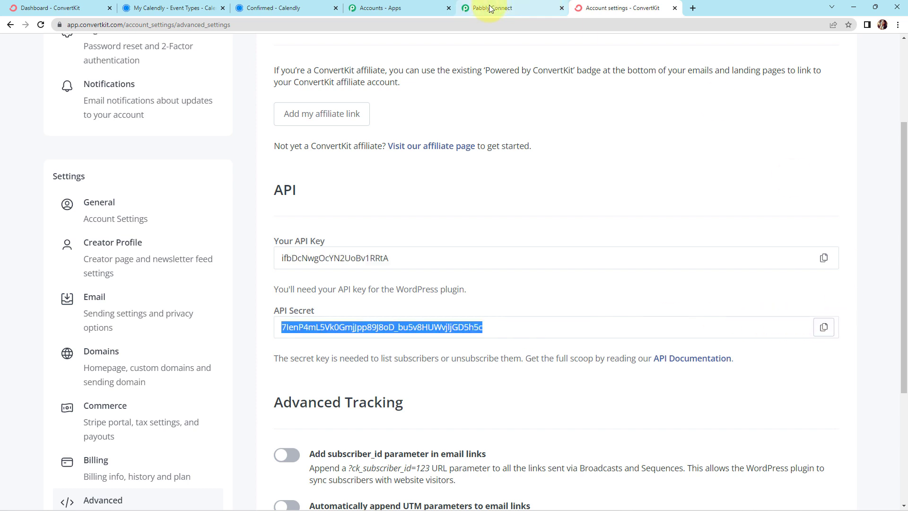
{"action": "left_click", "coordinate": [518, 6]}
{"action": "left_click", "coordinate": [453, 358]}
{"action": "key", "text": "ctrl+v"}
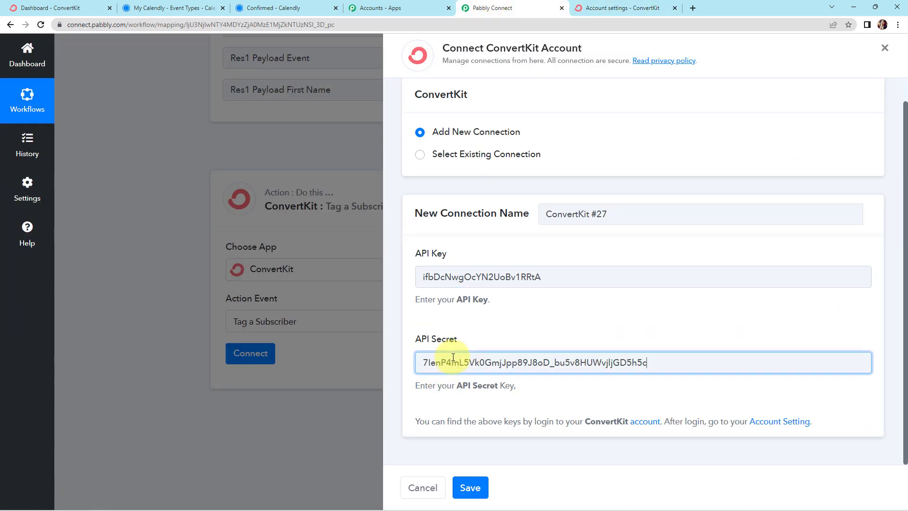
{"action": "left_click", "coordinate": [481, 488]}
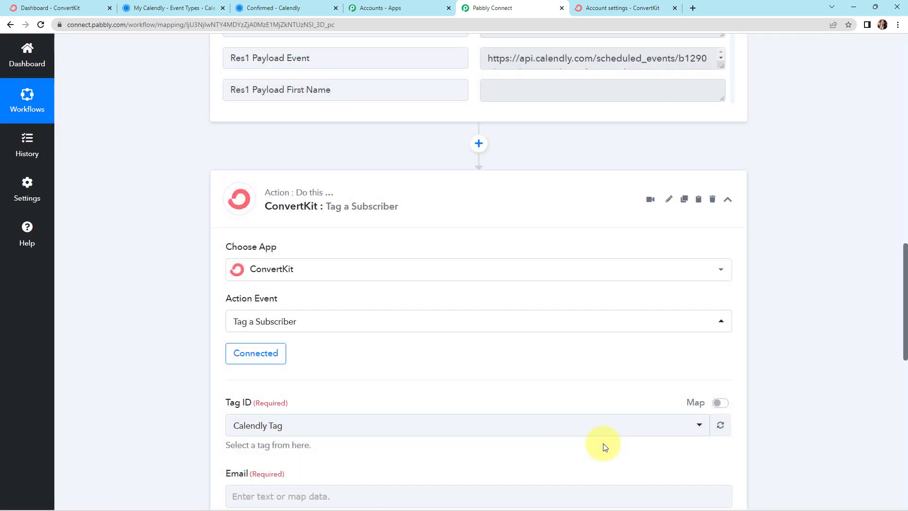
Review the Tag a Subscriber fields, and examine the tags on the Subscribers page in ConvertKit
{"action": "scroll", "coordinate": [392, 340], "scroll_direction": "down", "scroll_amount": 4}
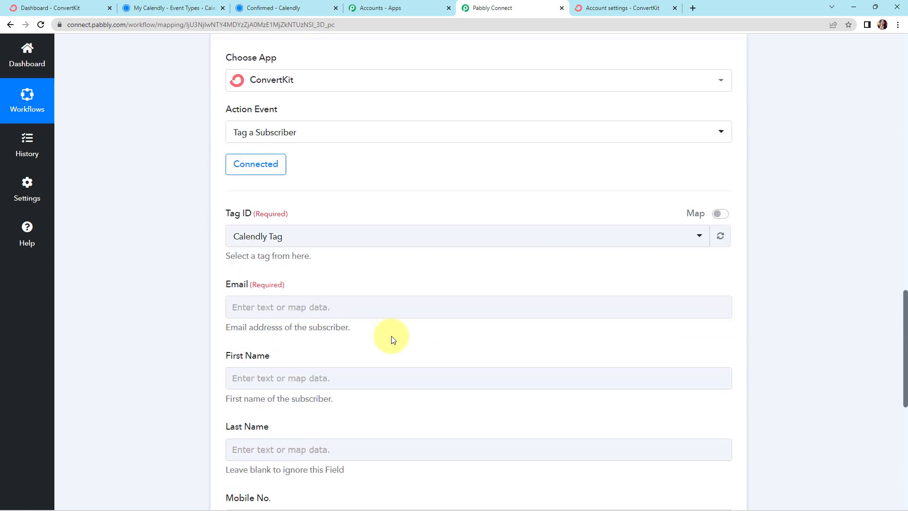
{"action": "scroll", "coordinate": [392, 339], "scroll_direction": "down", "scroll_amount": 3}
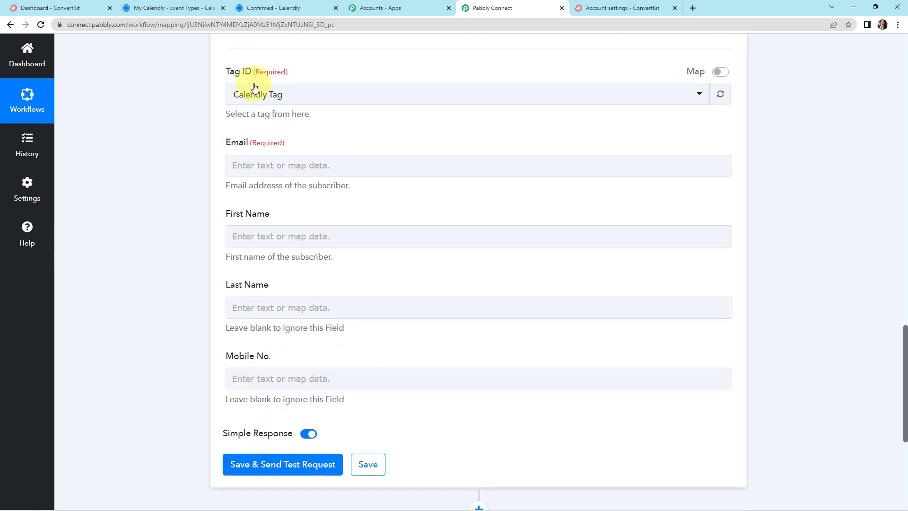
{"action": "left_click", "coordinate": [609, 8]}
{"action": "scroll", "coordinate": [132, 191], "scroll_direction": "up", "scroll_amount": 3}
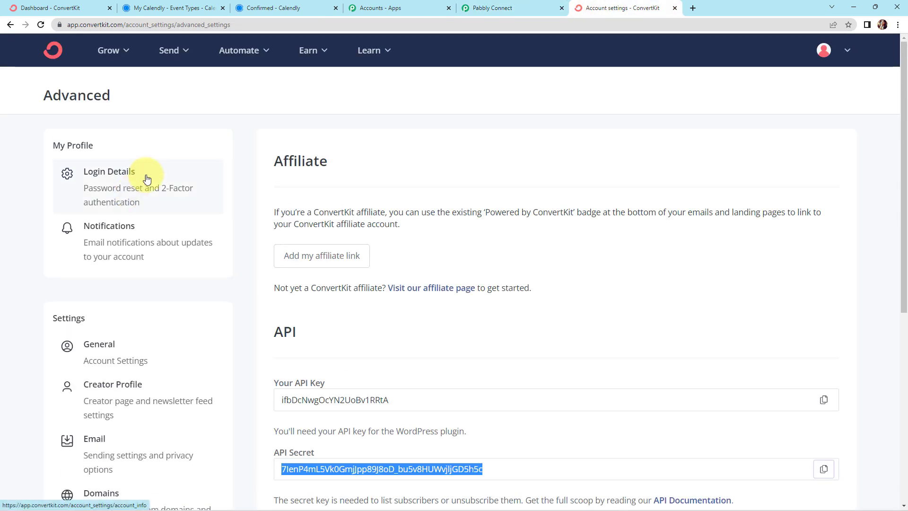
{"action": "mouse_move", "coordinate": [121, 58]}
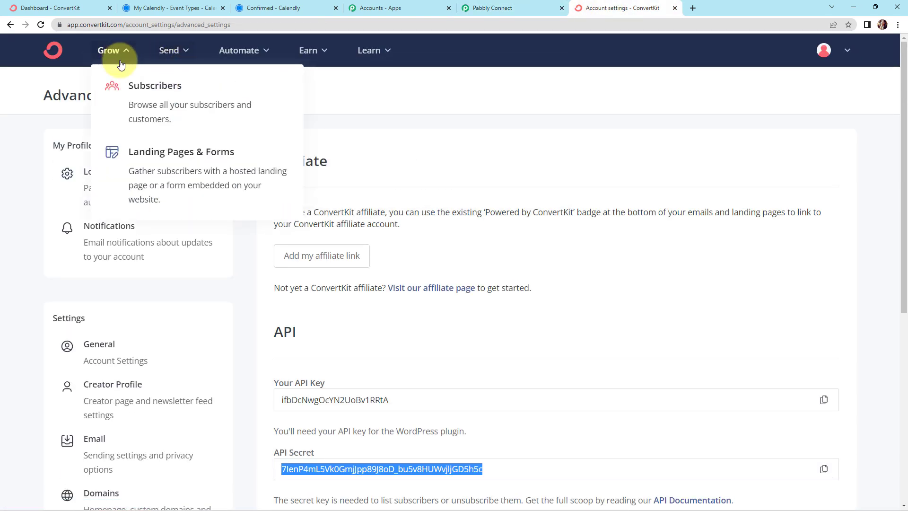
{"action": "left_click", "coordinate": [129, 96]}
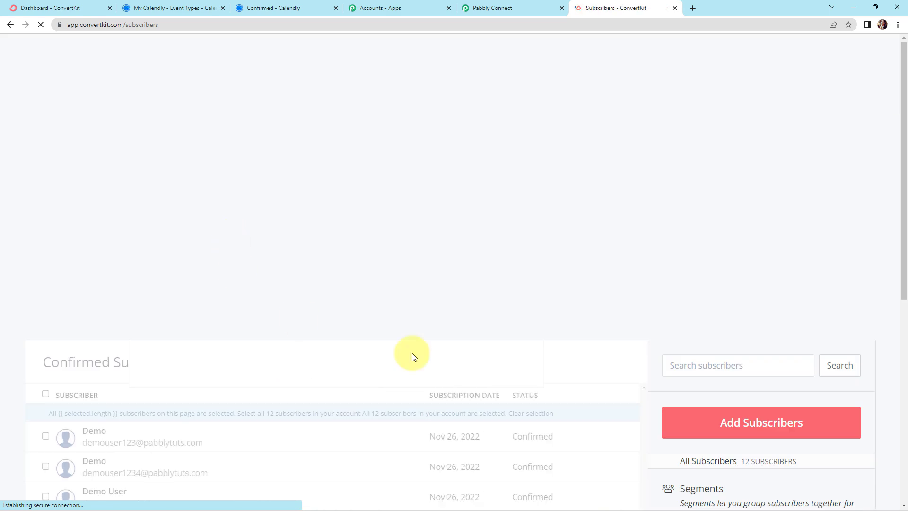
{"action": "scroll", "coordinate": [547, 304], "scroll_direction": "down", "scroll_amount": 8}
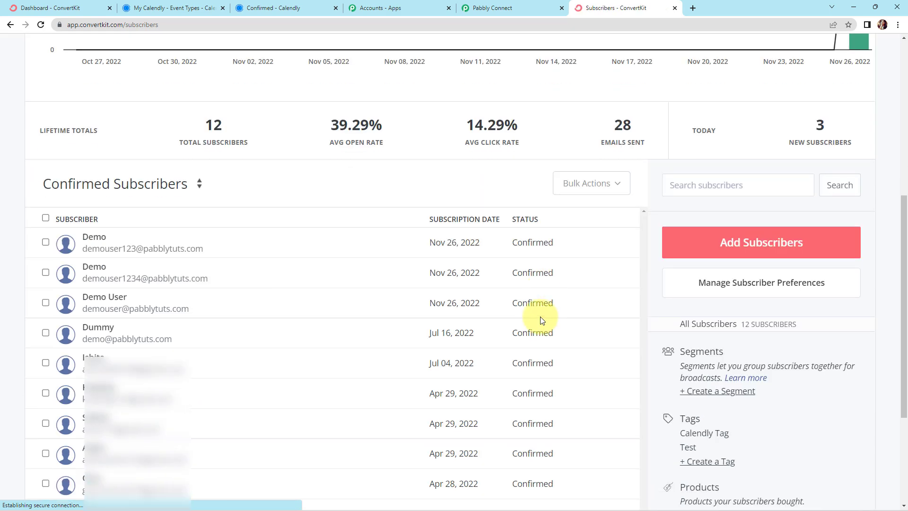
{"action": "scroll", "coordinate": [540, 322], "scroll_direction": "down", "scroll_amount": 2}
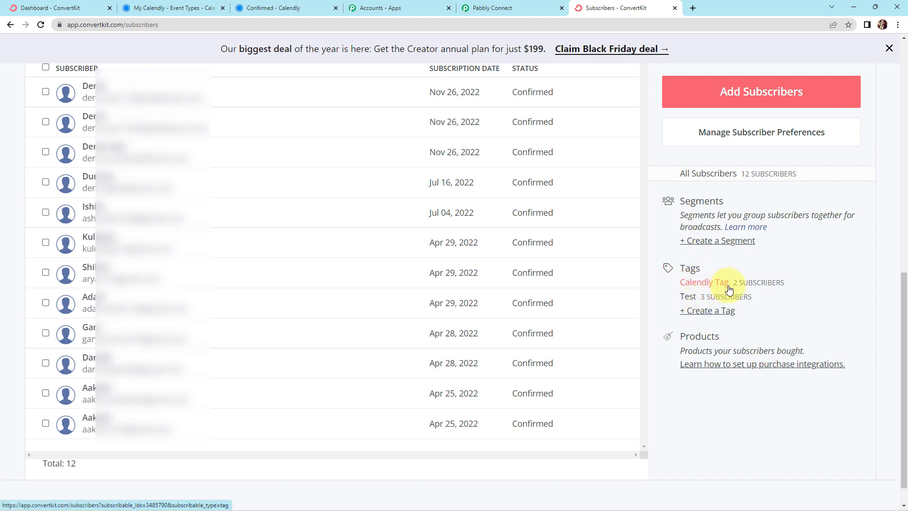
Switch back to Pabbly Connect and map the action's Email field to the Calendly trigger's Res3 Resource Email
{"action": "left_click", "coordinate": [500, 8]}
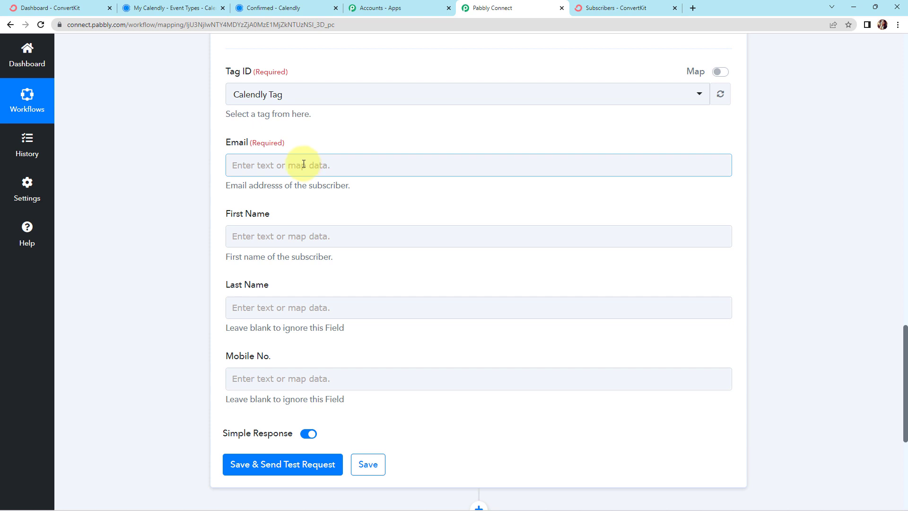
{"action": "left_click", "coordinate": [239, 164]}
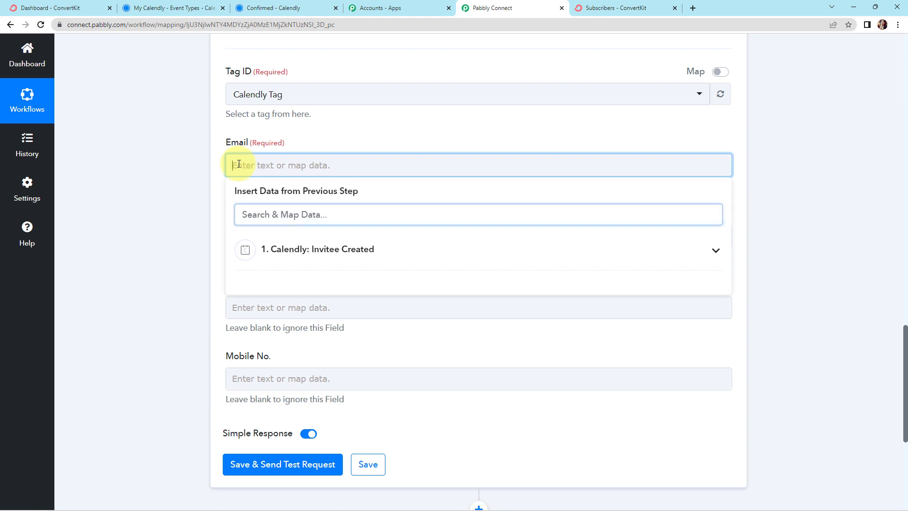
{"action": "left_click", "coordinate": [306, 251]}
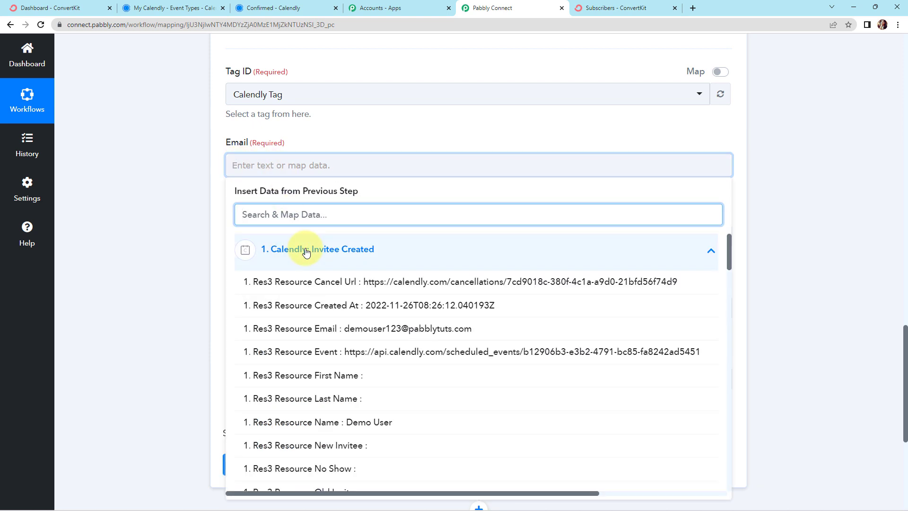
{"action": "type", "text": "@"}
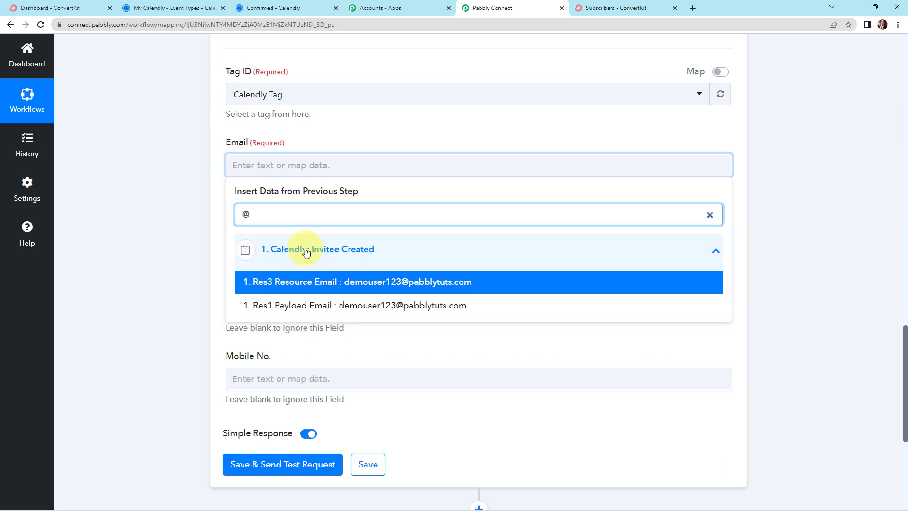
{"action": "left_click", "coordinate": [312, 282]}
{"action": "left_click", "coordinate": [137, 279]}
Insert a Text Formatter by Pabbly step with the Split Text event between the Calendly trigger and the ConvertKit action
{"action": "scroll", "coordinate": [137, 279], "scroll_direction": "down", "scroll_amount": 2}
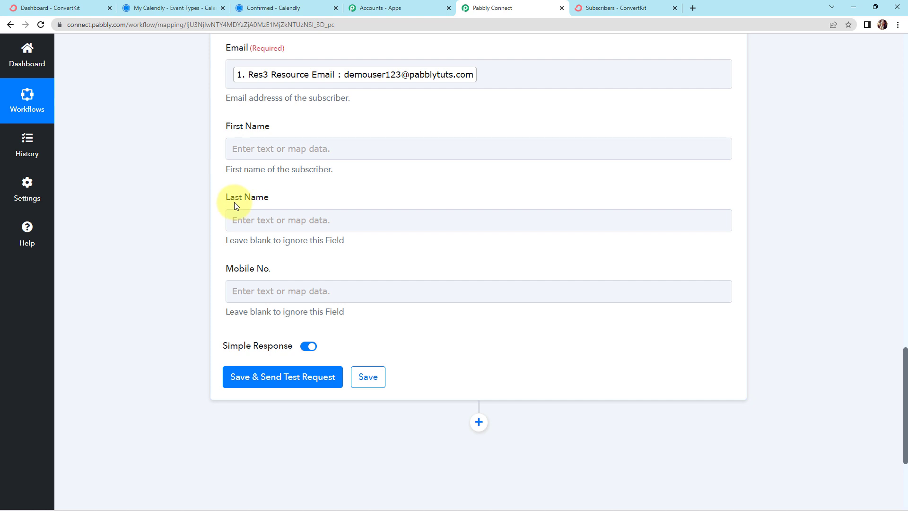
{"action": "scroll", "coordinate": [236, 204], "scroll_direction": "up", "scroll_amount": 10}
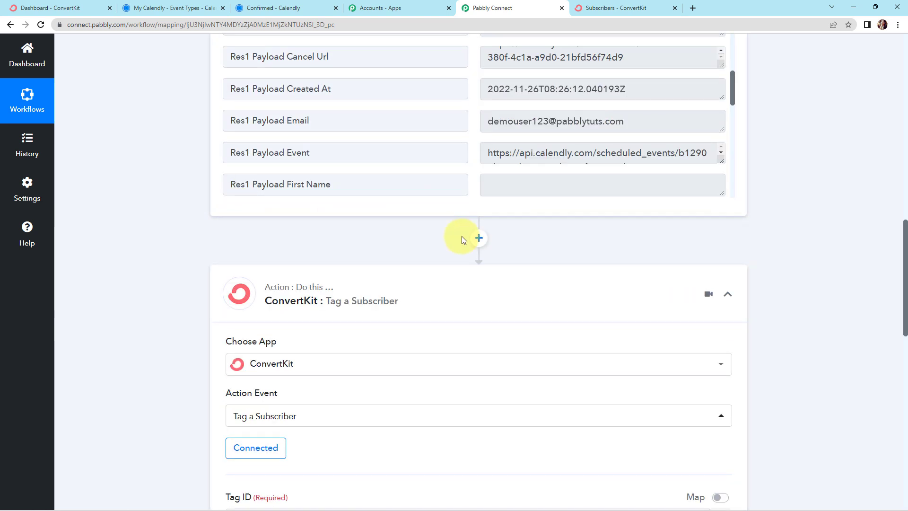
{"action": "left_click", "coordinate": [479, 238]}
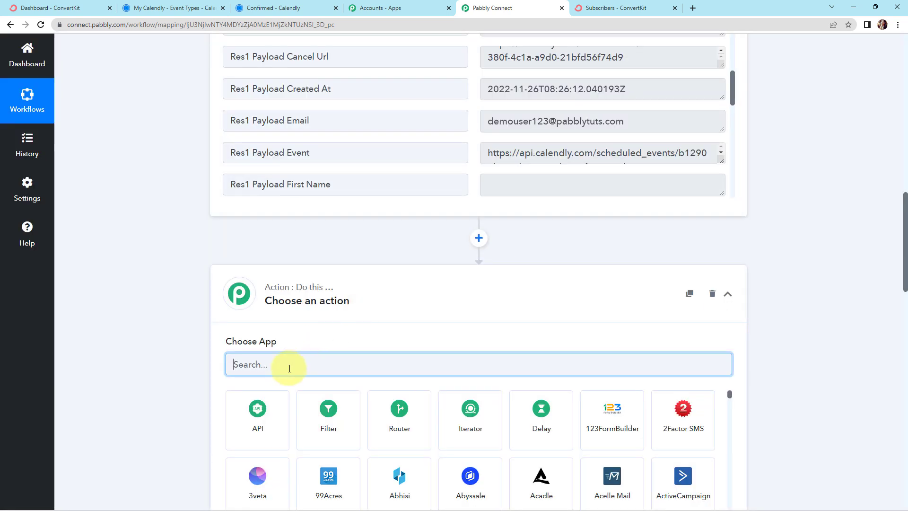
{"action": "type", "text": "text"}
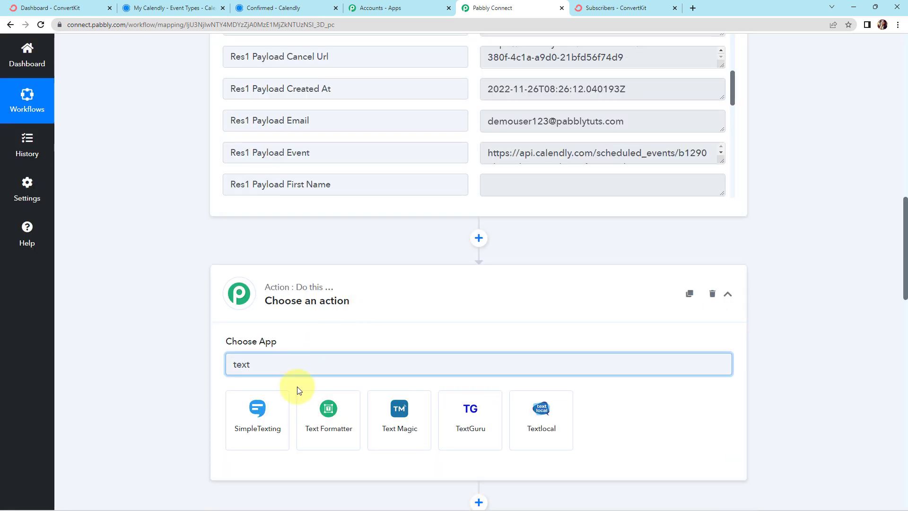
{"action": "left_click", "coordinate": [338, 434]}
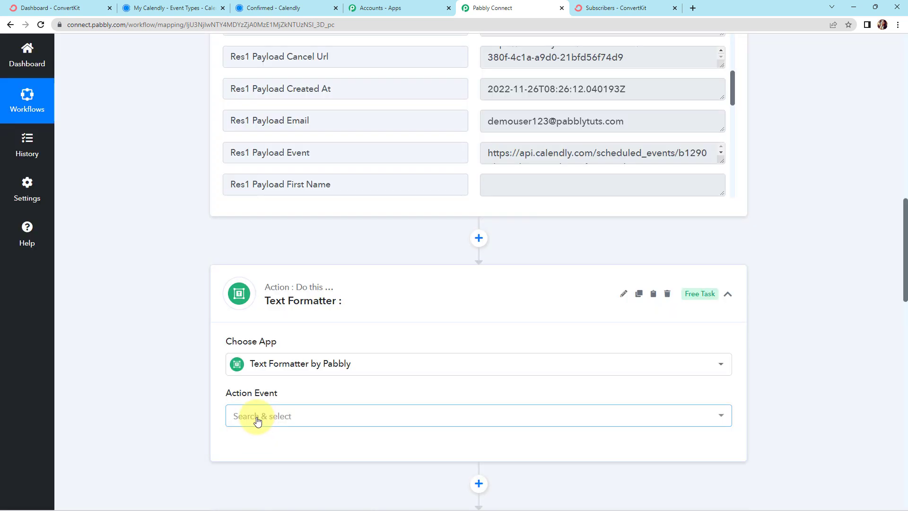
{"action": "left_click", "coordinate": [256, 416]}
{"action": "left_click", "coordinate": [266, 238]}
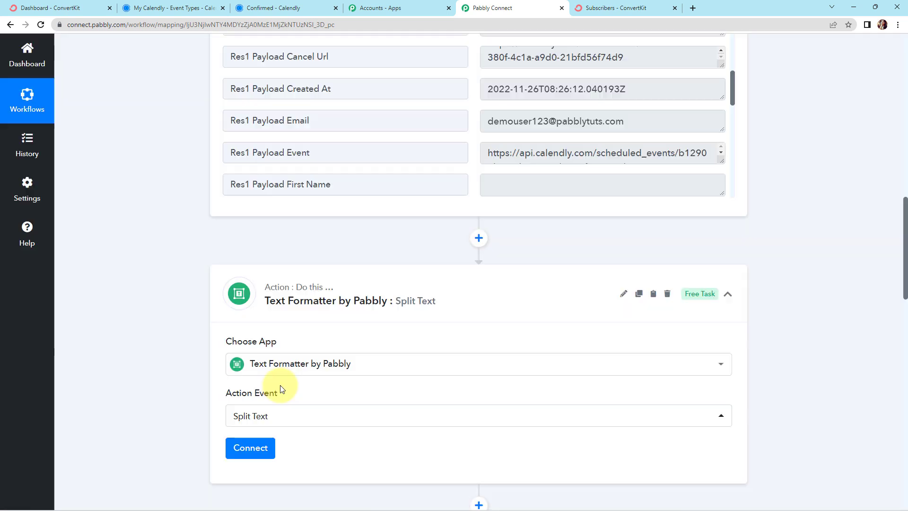
Connect the Text Formatter action and map its Text to Split field to the Calendly trigger's Res3 Resource Name
{"action": "left_click", "coordinate": [255, 449]}
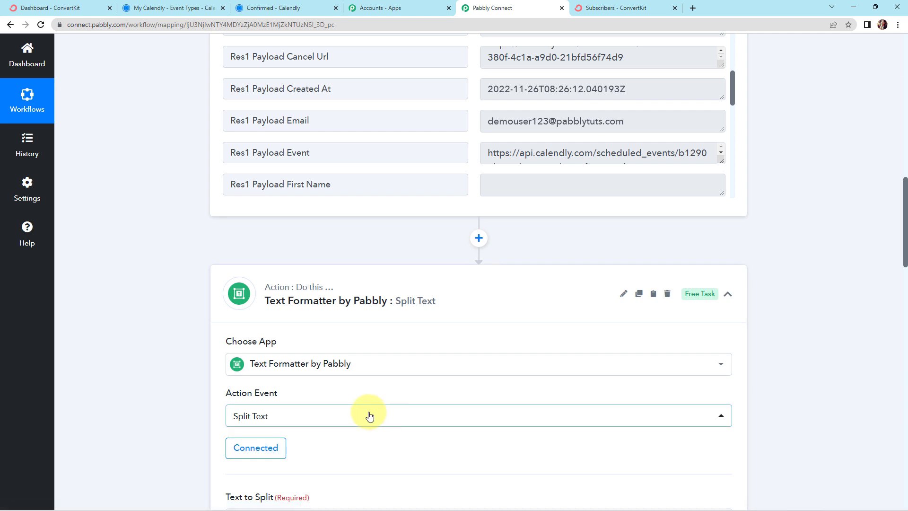
{"action": "scroll", "coordinate": [364, 407], "scroll_direction": "down", "scroll_amount": 2}
{"action": "scroll", "coordinate": [356, 396], "scroll_direction": "down", "scroll_amount": 6}
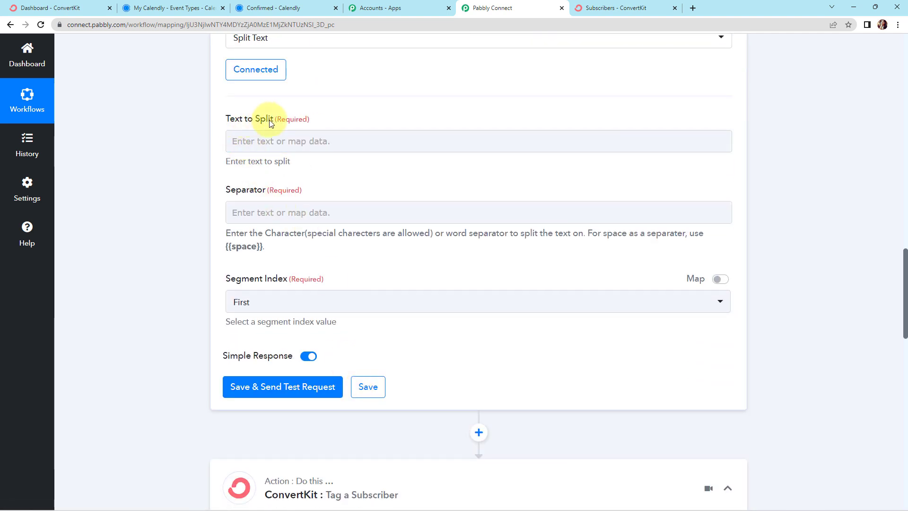
{"action": "left_click", "coordinate": [274, 137]}
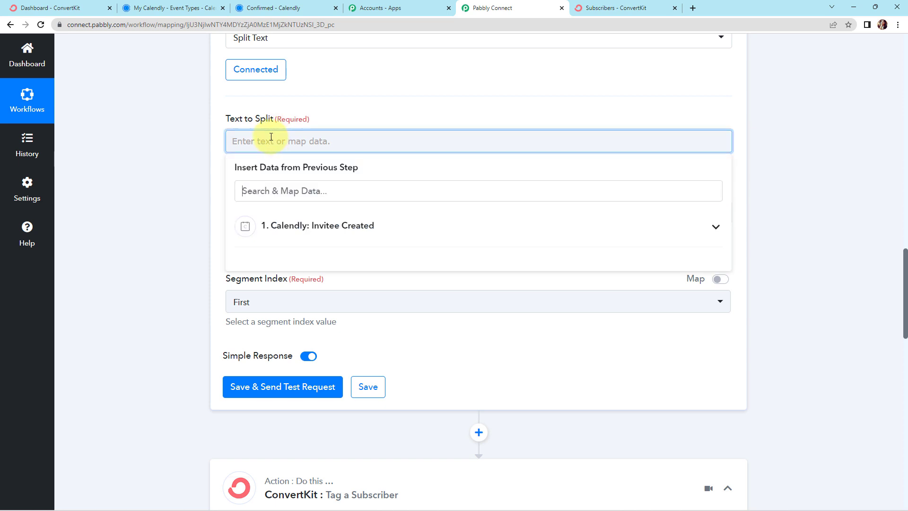
{"action": "left_click", "coordinate": [284, 234]}
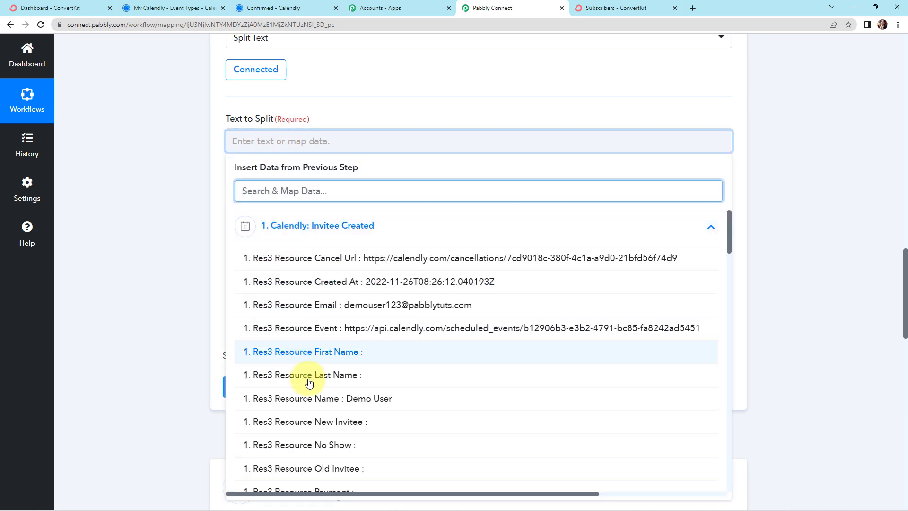
{"action": "left_click", "coordinate": [380, 409]}
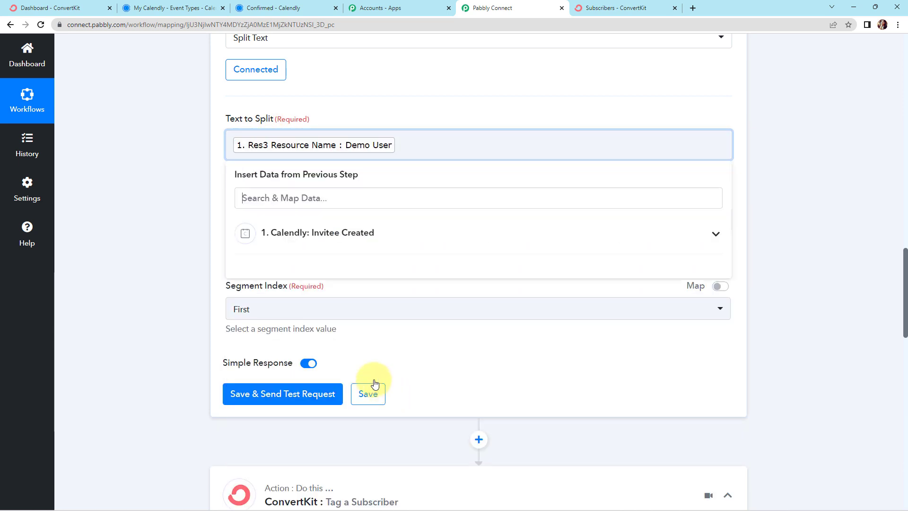
{"action": "left_click", "coordinate": [199, 258]}
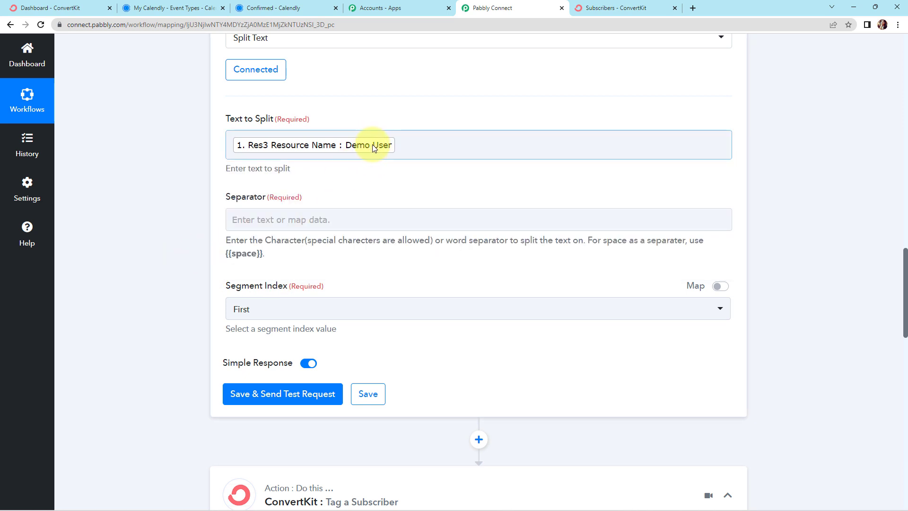
Set the separator to {{space}} and the segment index to All, then save the Split Text step and send its test request
{"action": "left_click", "coordinate": [271, 221]}
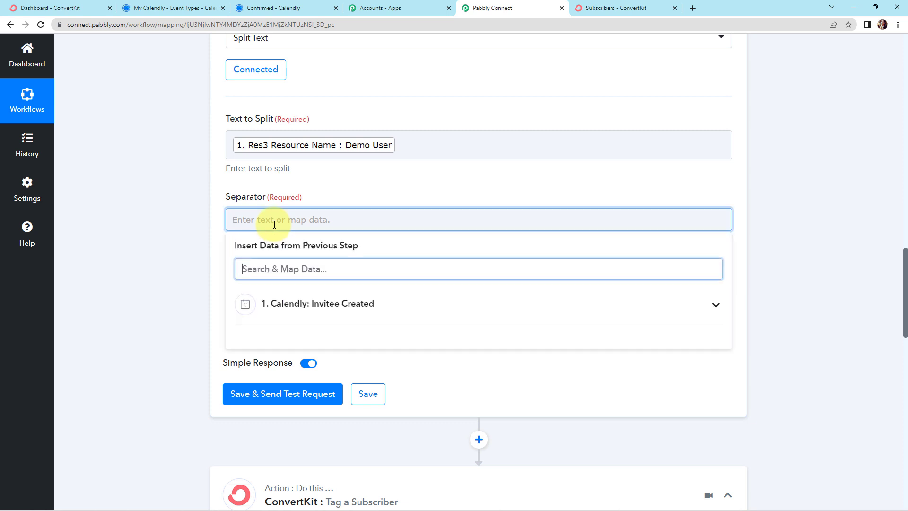
{"action": "type", "text": "{{space"}
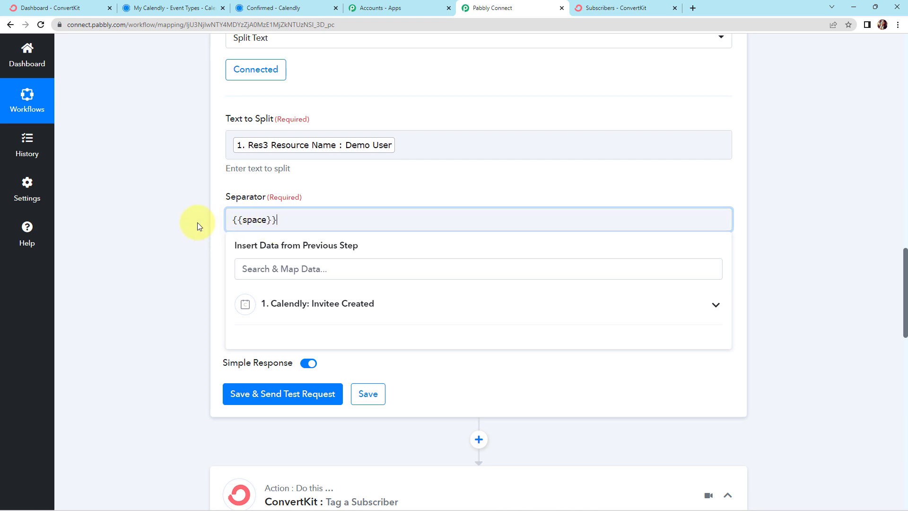
{"action": "left_click", "coordinate": [197, 222]}
{"action": "scroll", "coordinate": [191, 236], "scroll_direction": "down", "scroll_amount": 2}
{"action": "left_click", "coordinate": [260, 217]}
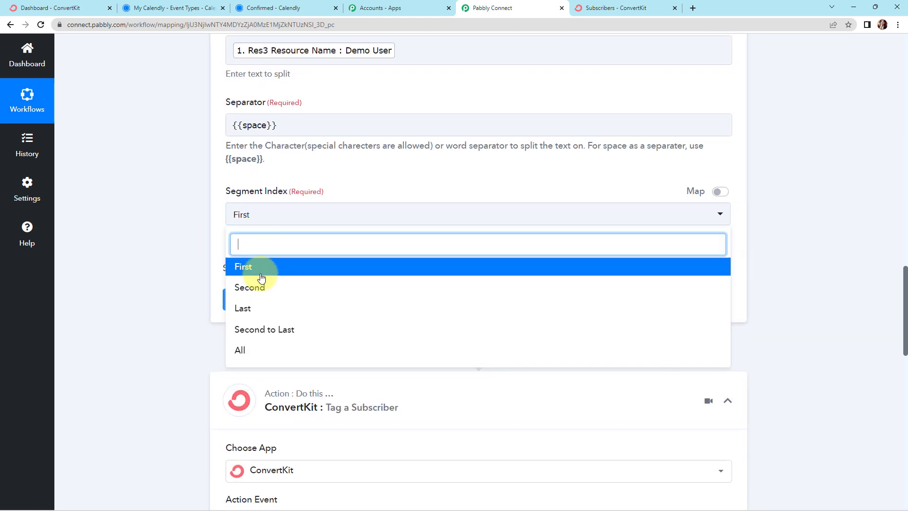
{"action": "left_click", "coordinate": [241, 350]}
{"action": "left_click", "coordinate": [277, 303]}
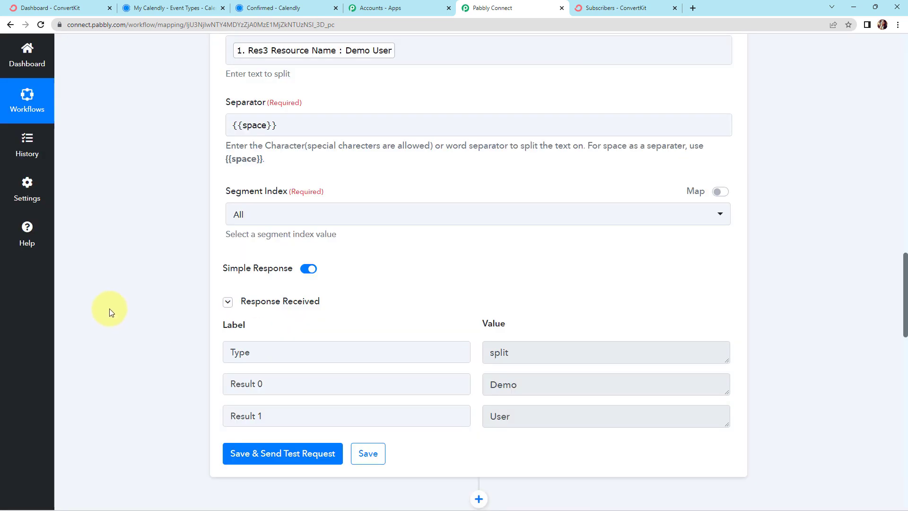
Map the First Name field of ConvertKit's Tag a Subscriber action to Result 0 of the Split Text step
{"action": "scroll", "coordinate": [109, 308], "scroll_direction": "down", "scroll_amount": 10}
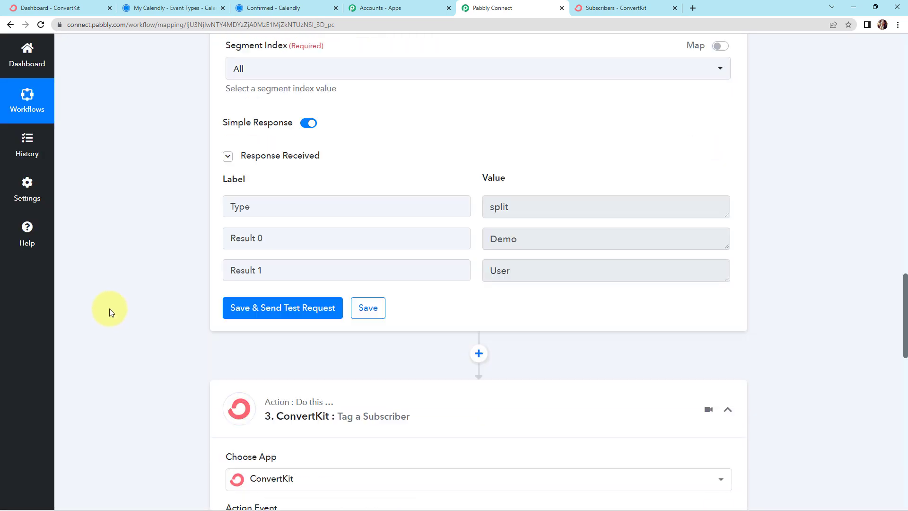
{"action": "left_click", "coordinate": [266, 241]}
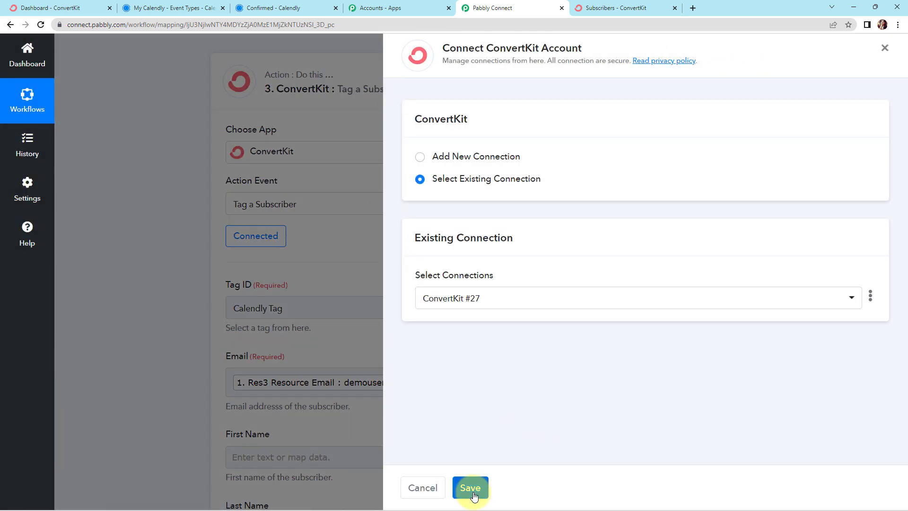
{"action": "left_click", "coordinate": [472, 491]}
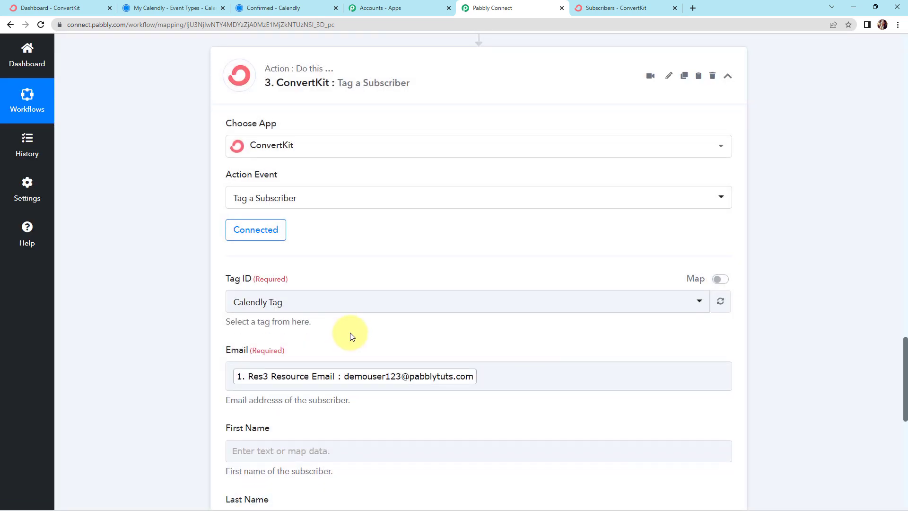
{"action": "scroll", "coordinate": [349, 334], "scroll_direction": "down", "scroll_amount": 7}
{"action": "left_click", "coordinate": [288, 126]}
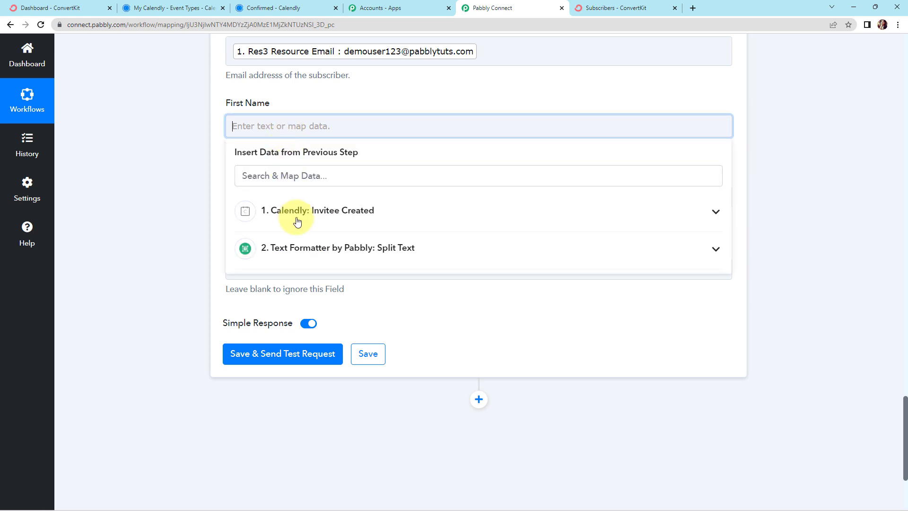
{"action": "left_click", "coordinate": [299, 247]}
{"action": "left_click", "coordinate": [307, 305]}
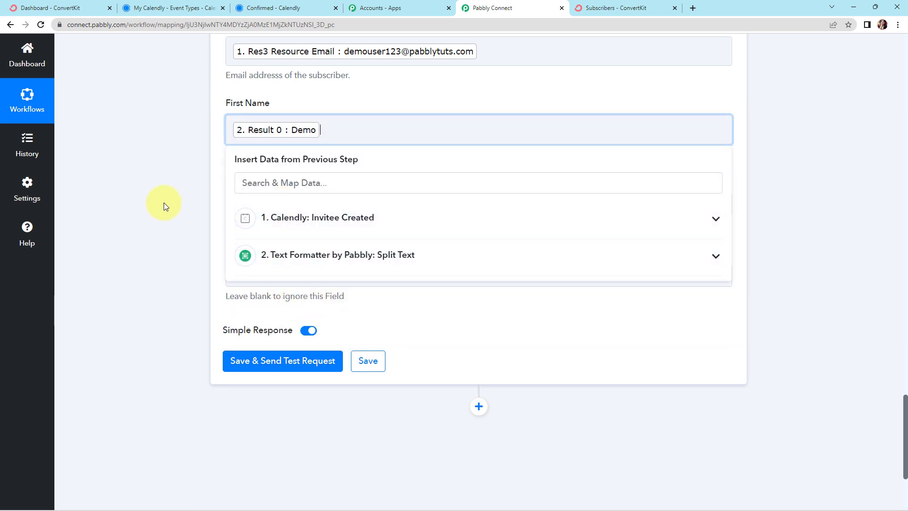
{"action": "left_click", "coordinate": [164, 202]}
Map the ConvertKit action's Last Name field to Result 1 of the Split Text step
{"action": "left_click", "coordinate": [263, 203]}
{"action": "left_click", "coordinate": [311, 331]}
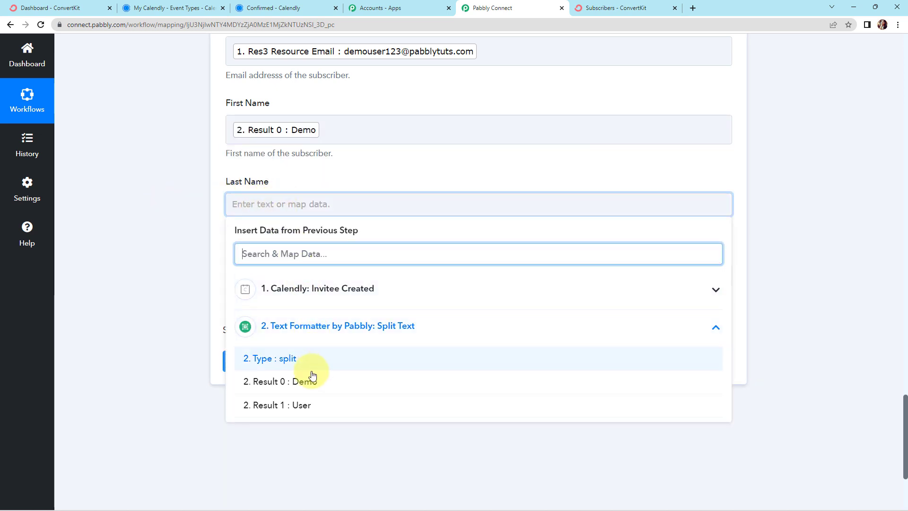
{"action": "left_click", "coordinate": [304, 406]}
{"action": "left_click", "coordinate": [163, 283]}
Map Mobile No. to the Calendly trigger's Res3 Resource Questions And Answers 0 Answer, and save and send the ConvertKit action's test request
{"action": "scroll", "coordinate": [165, 282], "scroll_direction": "down", "scroll_amount": 2}
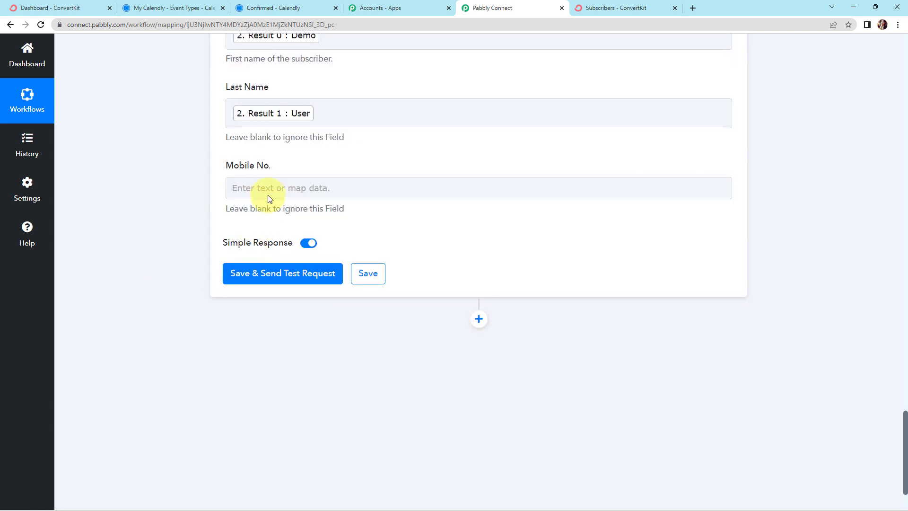
{"action": "left_click", "coordinate": [263, 187]}
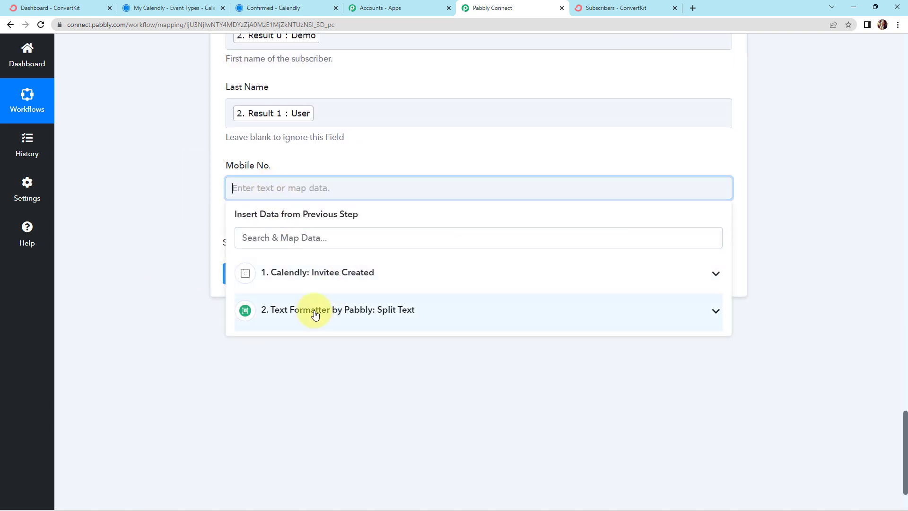
{"action": "left_click", "coordinate": [318, 281]}
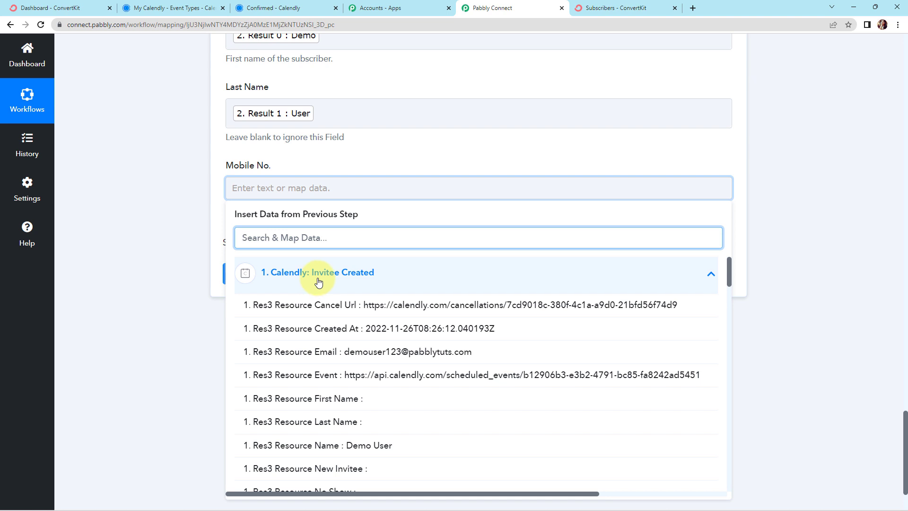
{"action": "scroll", "coordinate": [319, 282], "scroll_direction": "down", "scroll_amount": 5}
{"action": "left_click", "coordinate": [409, 371]}
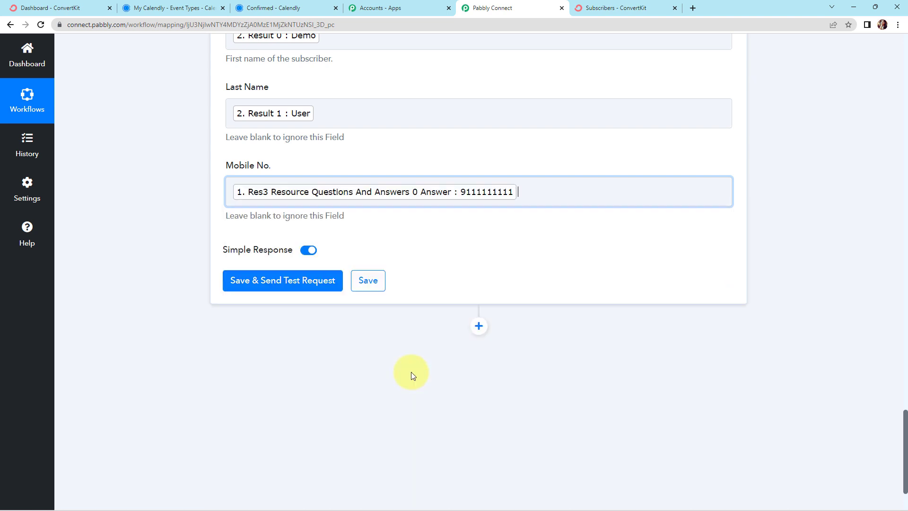
{"action": "left_click", "coordinate": [203, 320]}
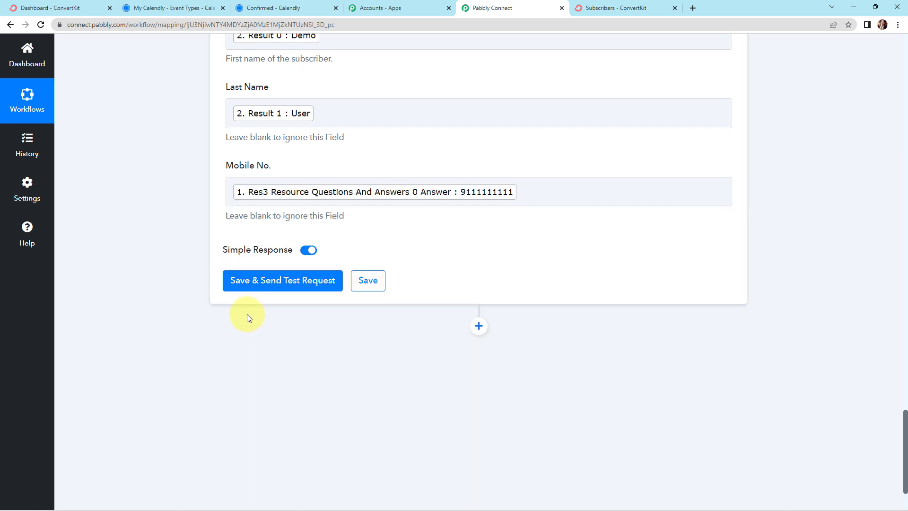
{"action": "left_click", "coordinate": [257, 281]}
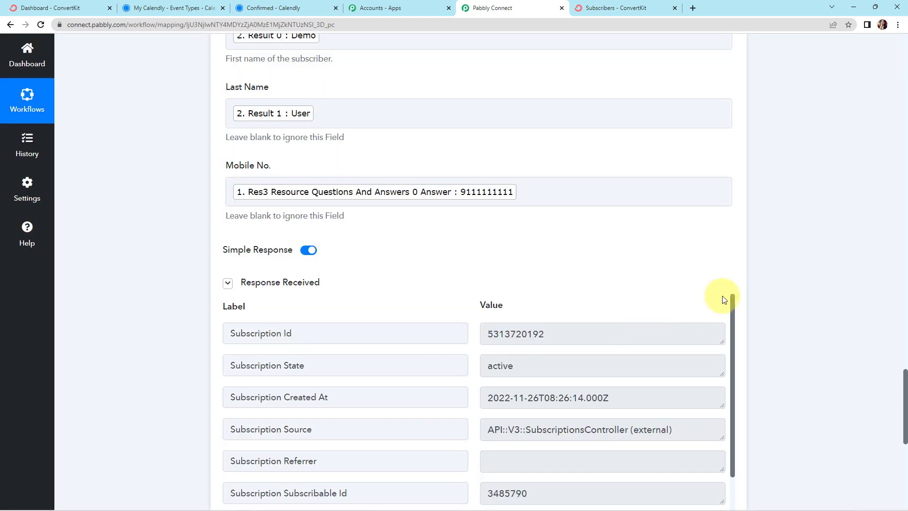
{"action": "scroll", "coordinate": [779, 288], "scroll_direction": "down", "scroll_amount": 4}
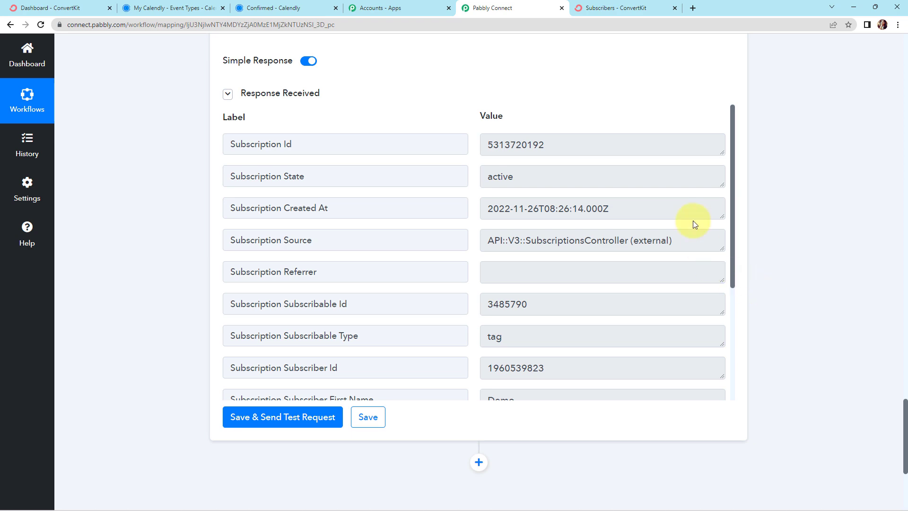
Switch to ConvertKit, reload the Subscribers page, and open the newest subscriber to examine the contact fields and tags
{"action": "left_click", "coordinate": [607, 10]}
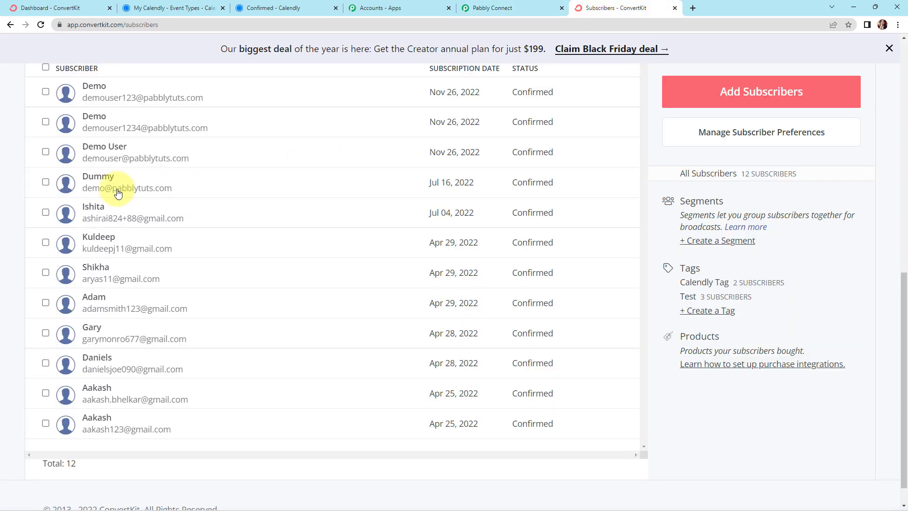
{"action": "scroll", "coordinate": [118, 193], "scroll_direction": "up", "scroll_amount": 10}
{"action": "left_click", "coordinate": [40, 24]}
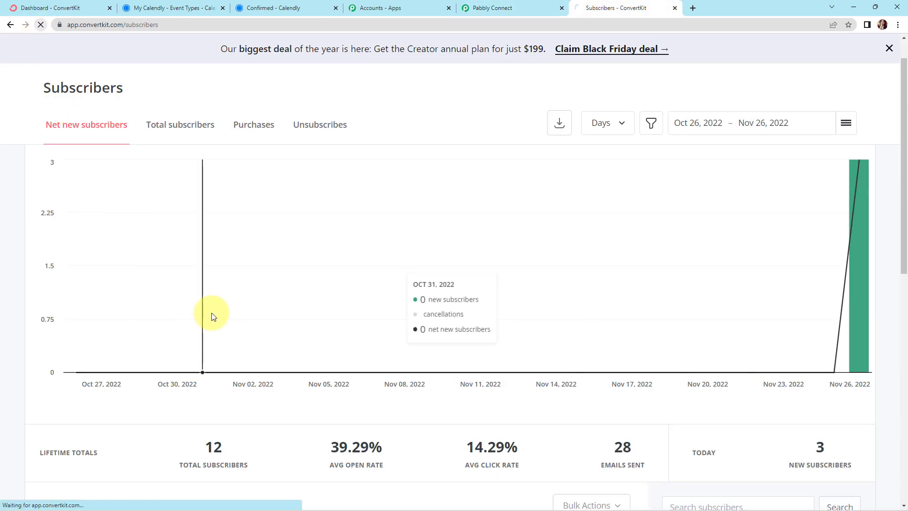
{"action": "scroll", "coordinate": [241, 293], "scroll_direction": "down", "scroll_amount": 3}
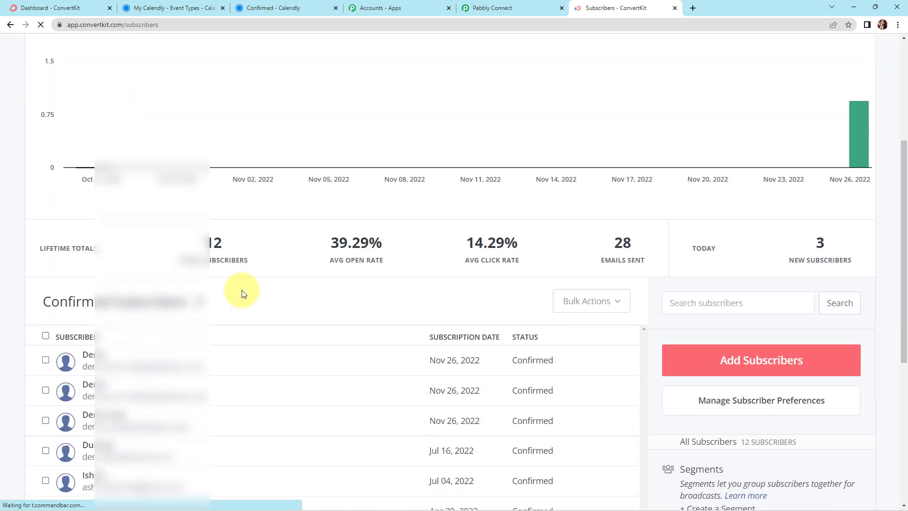
{"action": "scroll", "coordinate": [241, 293], "scroll_direction": "down", "scroll_amount": 3}
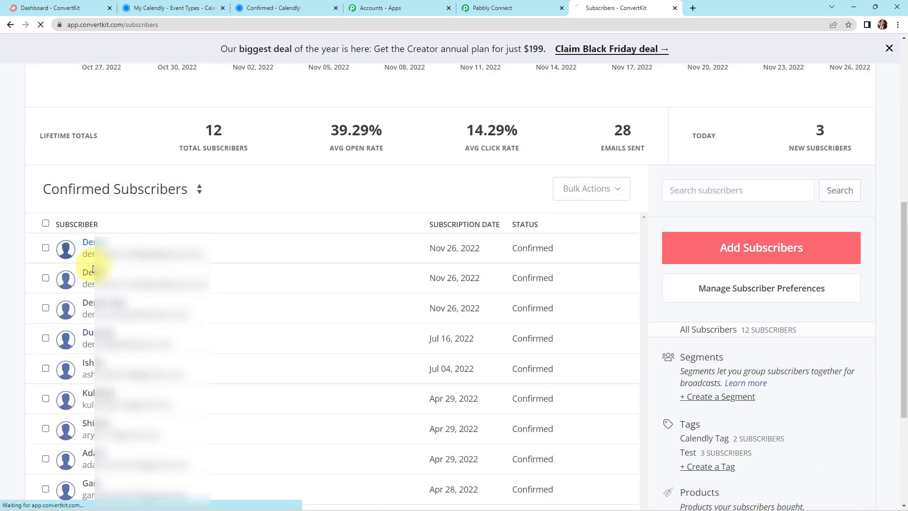
{"action": "left_click", "coordinate": [92, 246]}
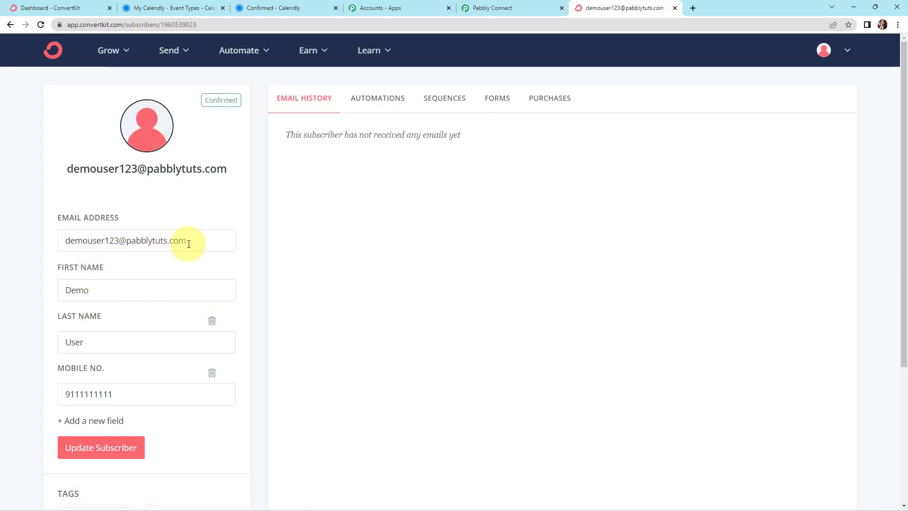
{"action": "scroll", "coordinate": [87, 333], "scroll_direction": "down", "scroll_amount": 4}
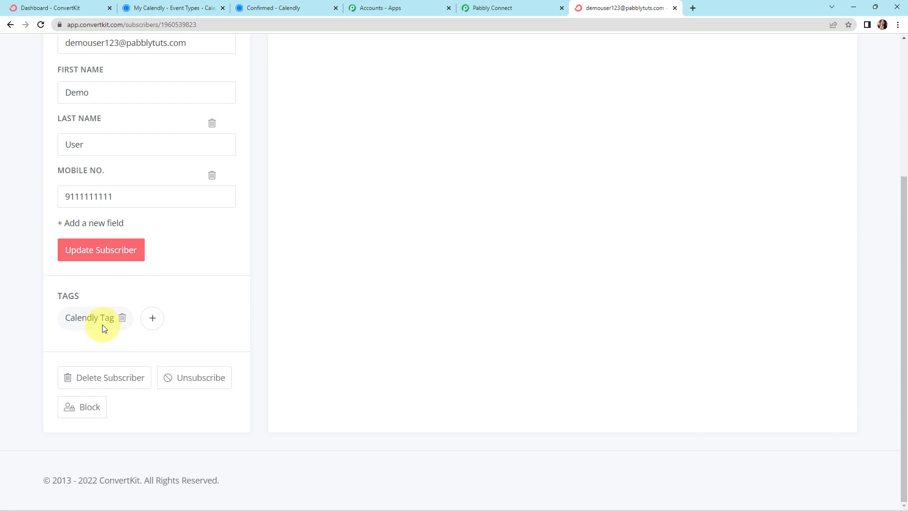
{"action": "mouse_move", "coordinate": [98, 321]}
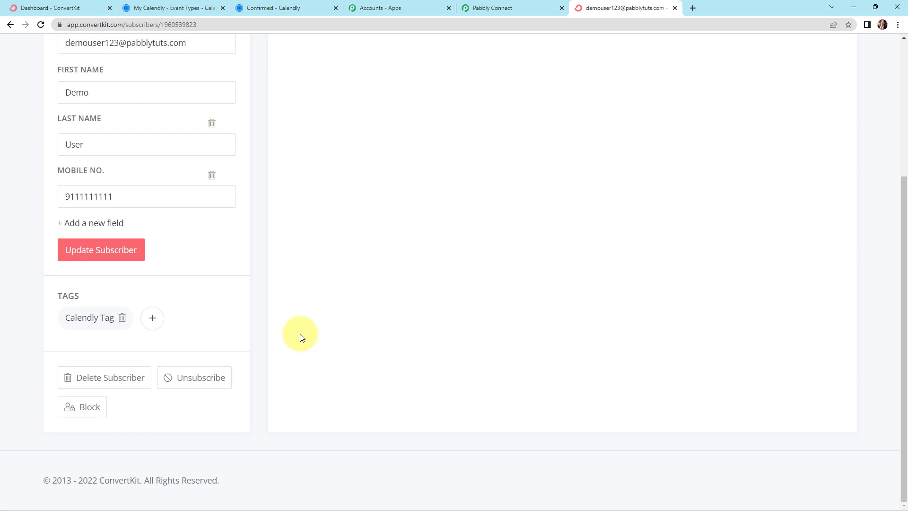
Switch to Calendly, open the Dummy Event booking page, and select and confirm the 5:00pm slot on Tuesday, November 29
{"action": "left_click", "coordinate": [181, 8]}
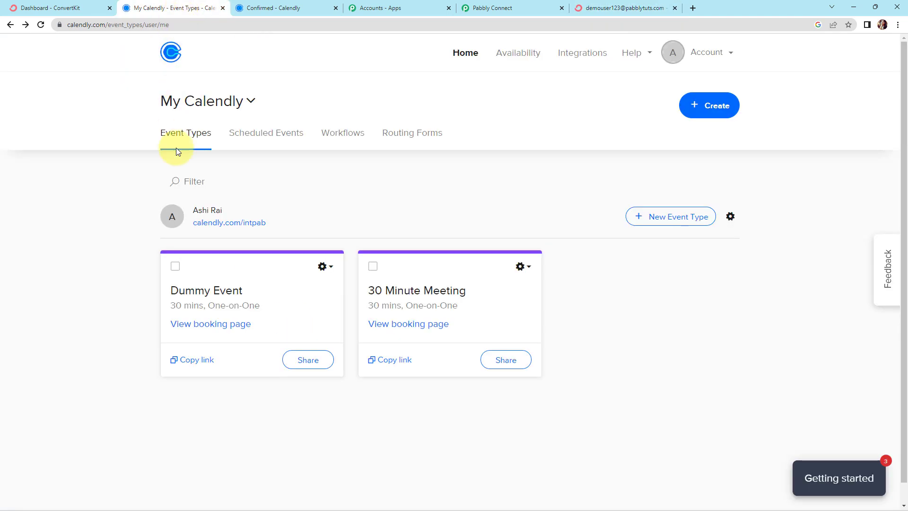
{"action": "left_click", "coordinate": [203, 325]}
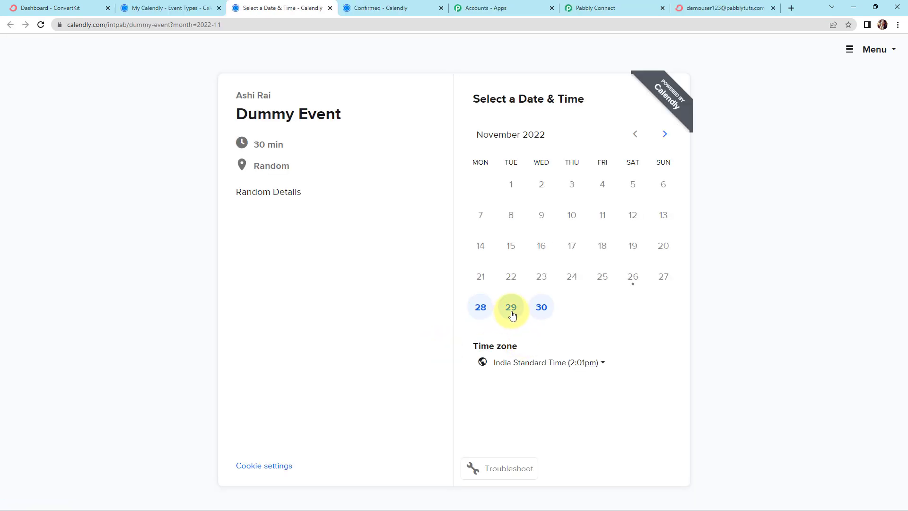
{"action": "left_click", "coordinate": [512, 315]}
{"action": "scroll", "coordinate": [649, 427], "scroll_direction": "down", "scroll_amount": 2}
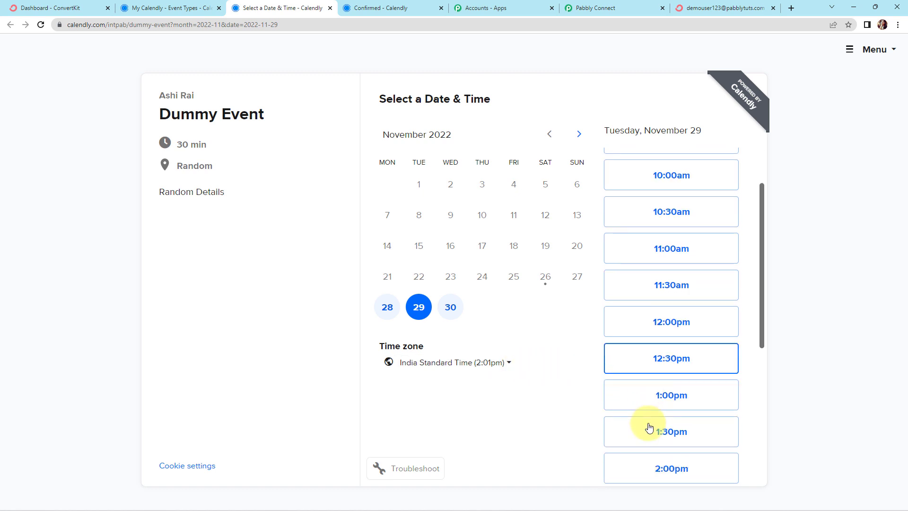
{"action": "scroll", "coordinate": [649, 427], "scroll_direction": "down", "scroll_amount": 5}
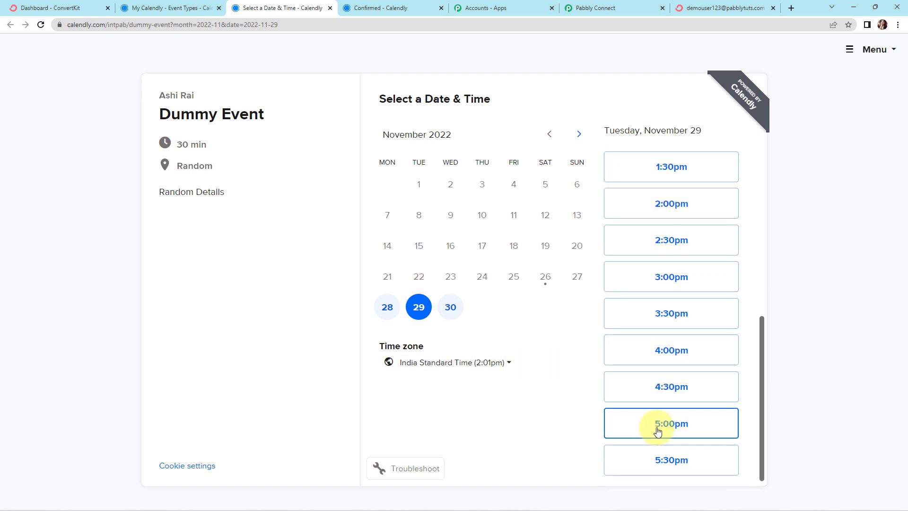
{"action": "left_click", "coordinate": [657, 428]}
{"action": "left_click", "coordinate": [719, 428]}
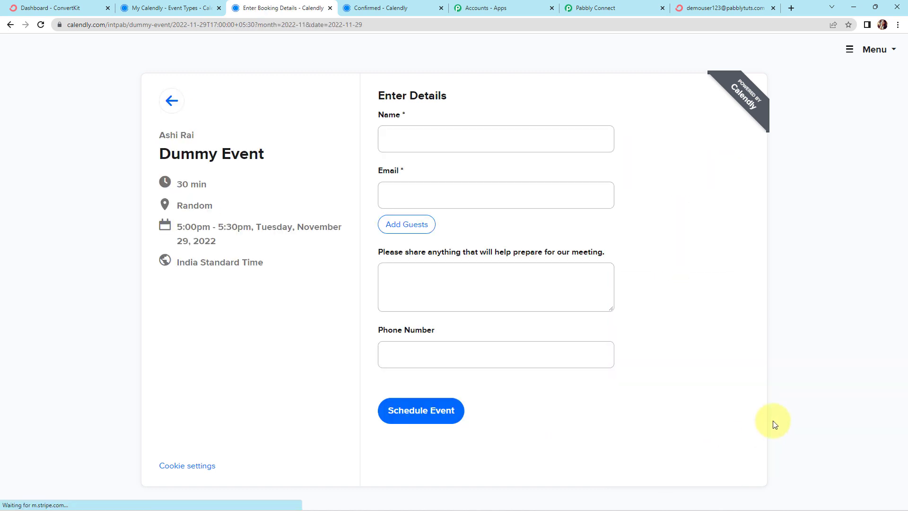
Fill in the invitee's full name and email address in the Dummy Event booking details
{"action": "left_click", "coordinate": [443, 142]}
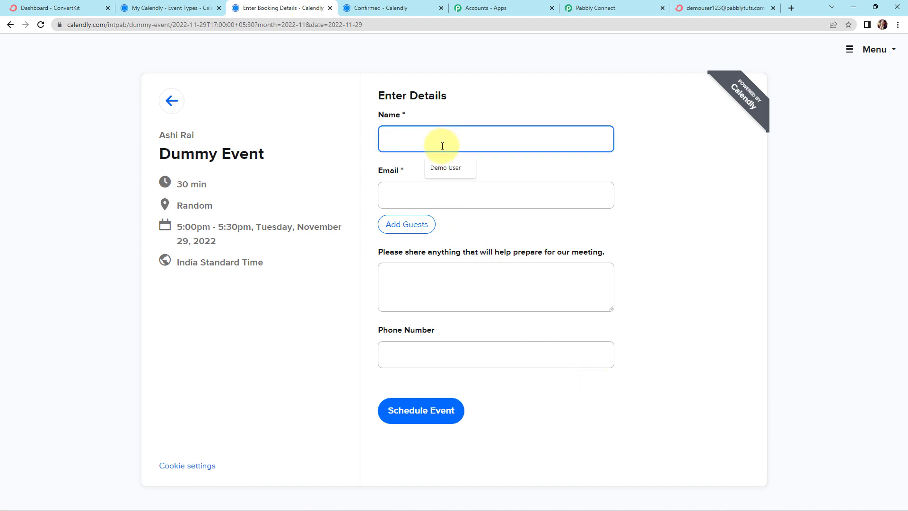
{"action": "type", "text": "New Name"}
{"action": "left_click", "coordinate": [416, 199]}
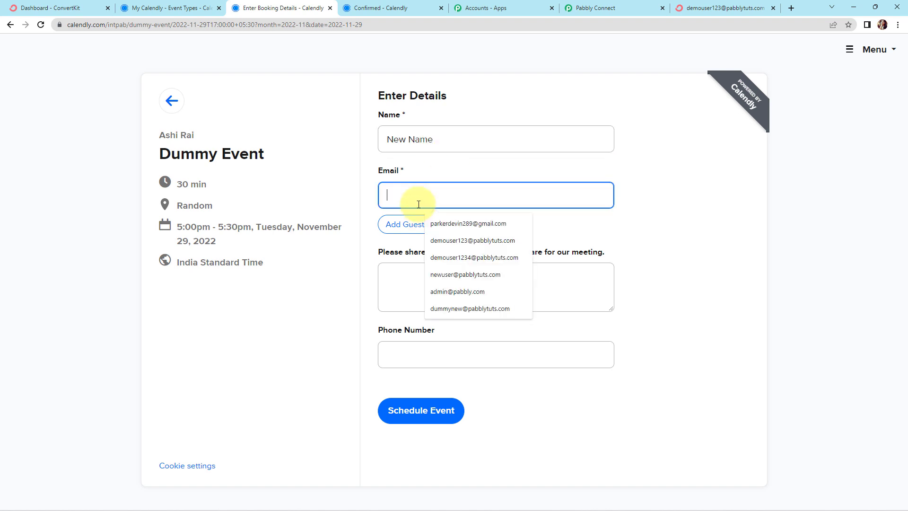
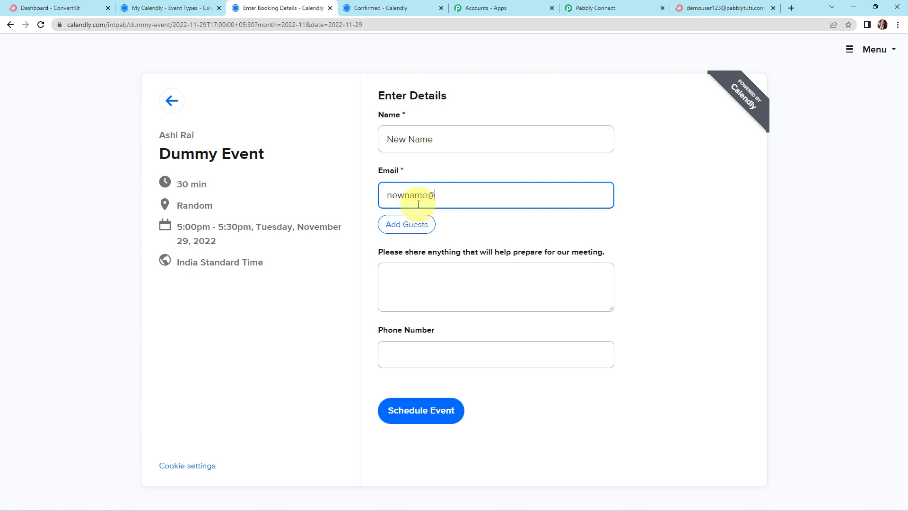
Fill in the invitee's phone number and schedule the Dummy Event booking
{"action": "left_click", "coordinate": [429, 344]}
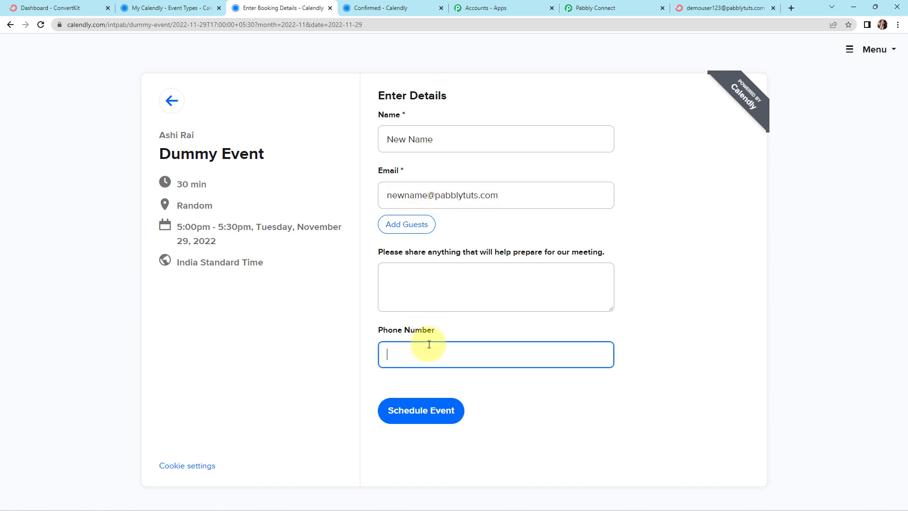
{"action": "type", "text": "9111111111"}
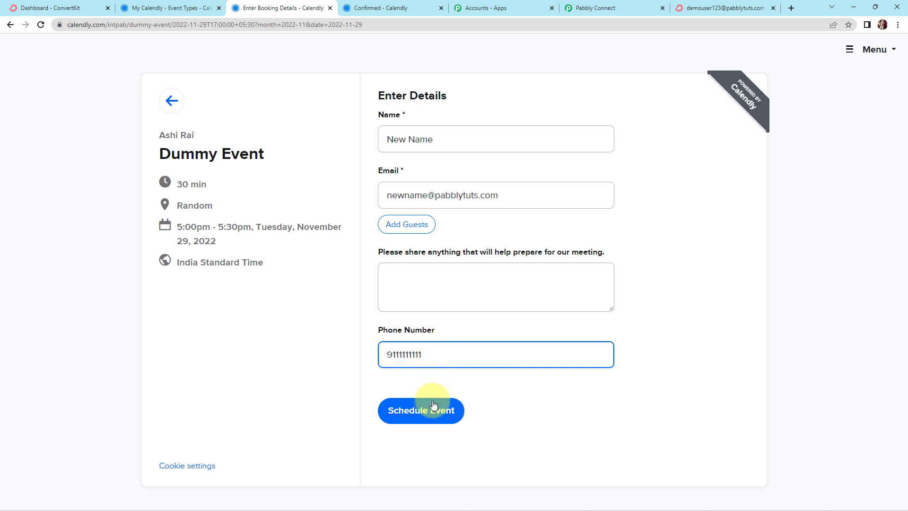
{"action": "left_click", "coordinate": [418, 411]}
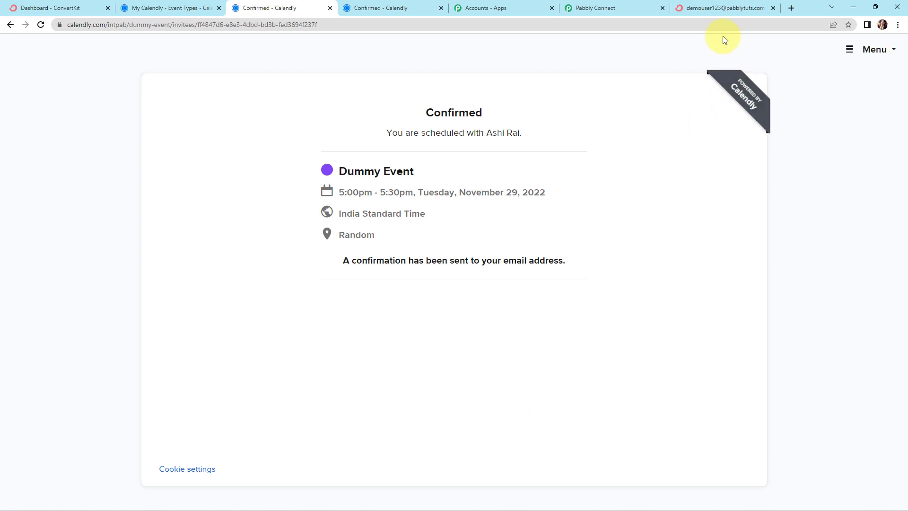
Switch to ConvertKit, return to and reload the Subscribers page, and open the newest subscriber to check its name fields, mobile number and tags
{"action": "left_click", "coordinate": [712, 9]}
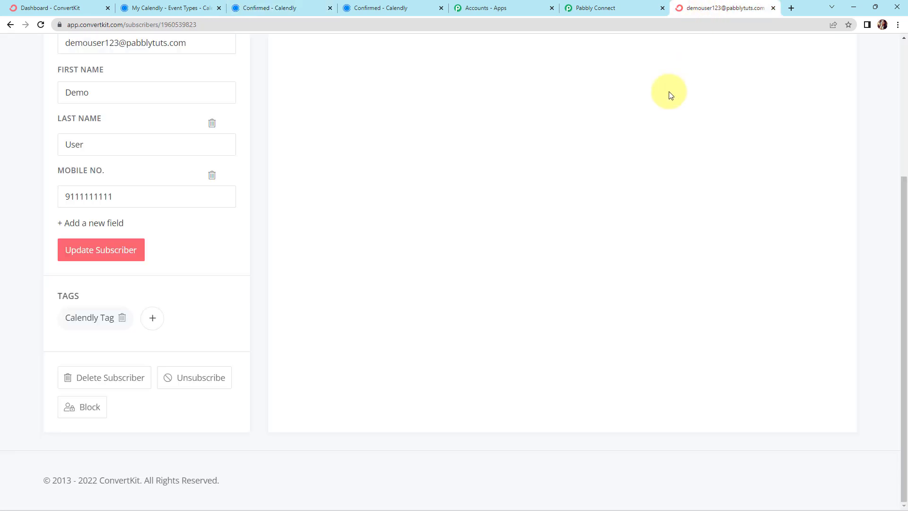
{"action": "left_click", "coordinate": [11, 24]}
{"action": "scroll", "coordinate": [256, 209], "scroll_direction": "up", "scroll_amount": 6}
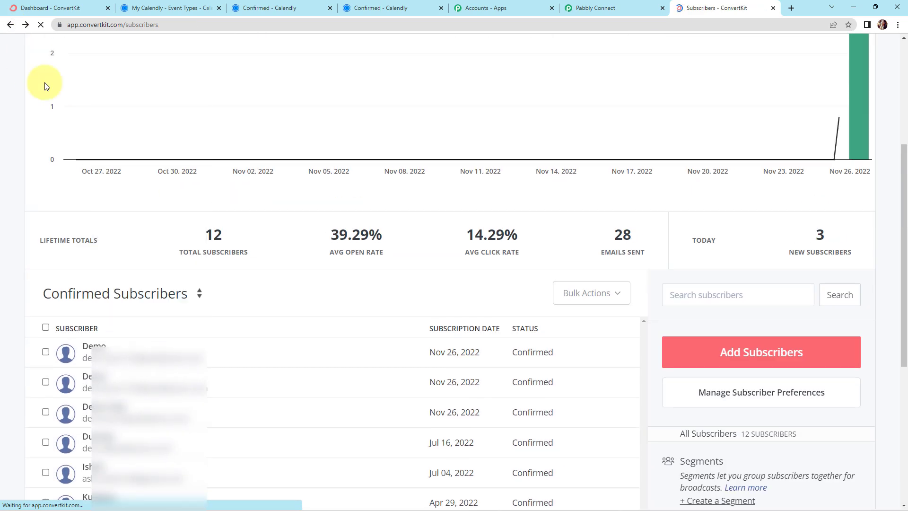
{"action": "left_click", "coordinate": [42, 25]}
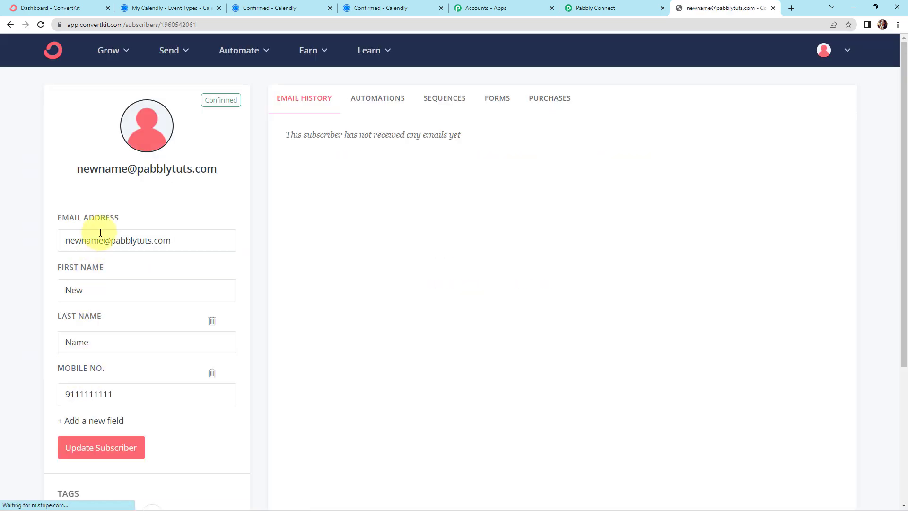
{"action": "scroll", "coordinate": [169, 335], "scroll_direction": "down", "scroll_amount": 4}
{"action": "mouse_move", "coordinate": [71, 316]}
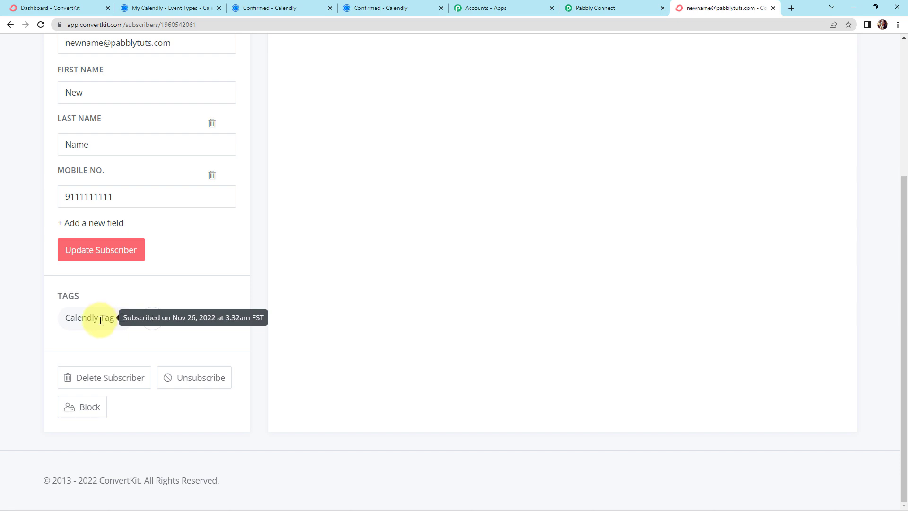
Switch to Pabbly Connect and collapse the Calendly trigger, Text Formatter and ConvertKit steps to review the whole workflow
{"action": "left_click", "coordinate": [612, 5]}
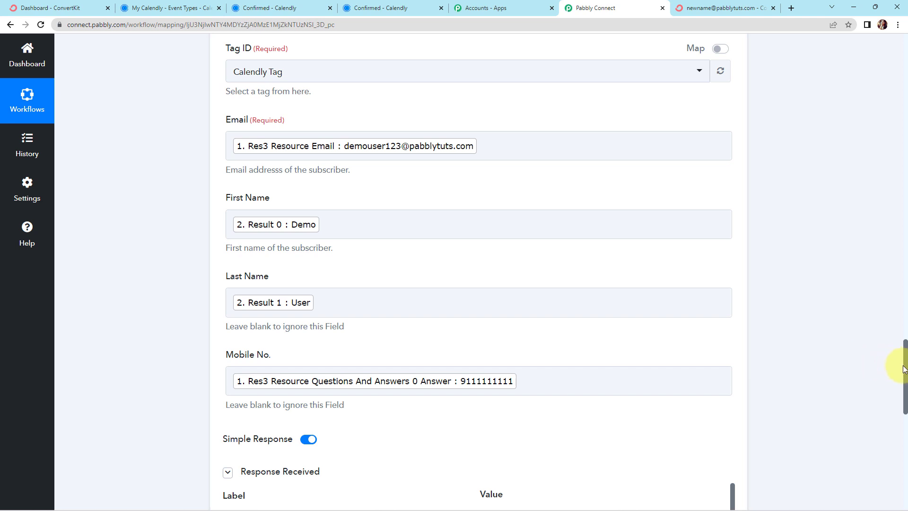
{"action": "left_click_drag", "start_coordinate": [904, 369], "coordinate": [886, 45]}
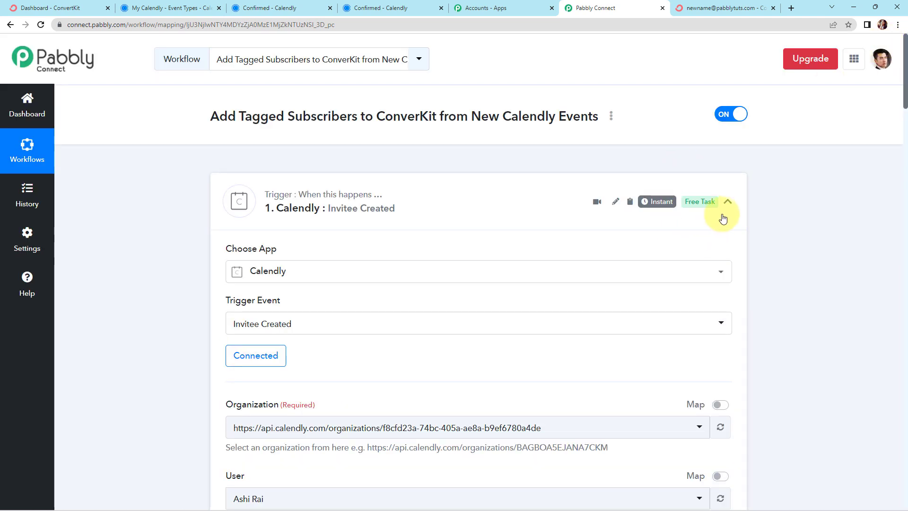
{"action": "left_click", "coordinate": [727, 201]}
{"action": "left_click", "coordinate": [728, 308]}
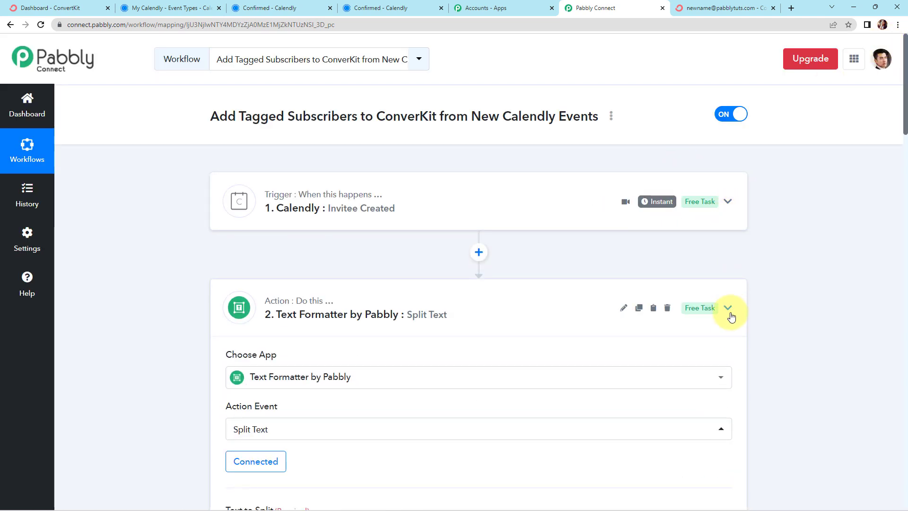
{"action": "left_click", "coordinate": [726, 413]}
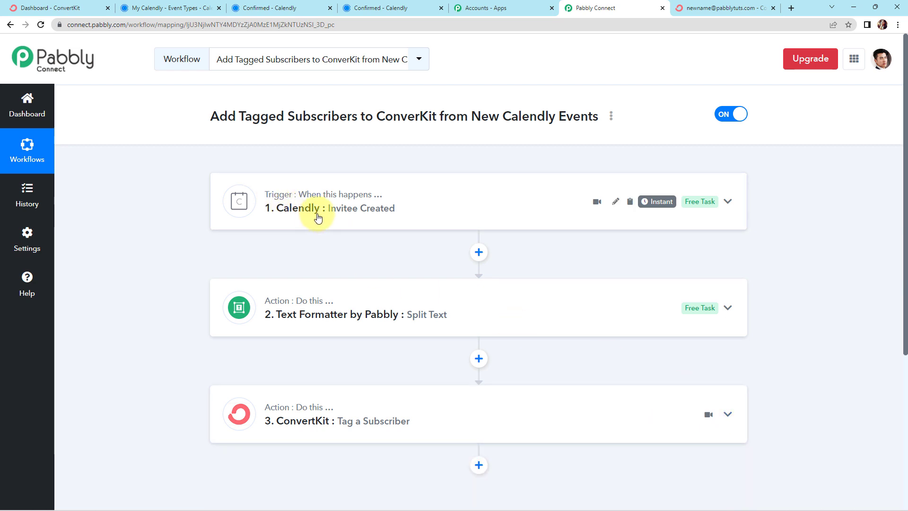
{"action": "scroll", "coordinate": [371, 231], "scroll_direction": "down", "scroll_amount": 2}
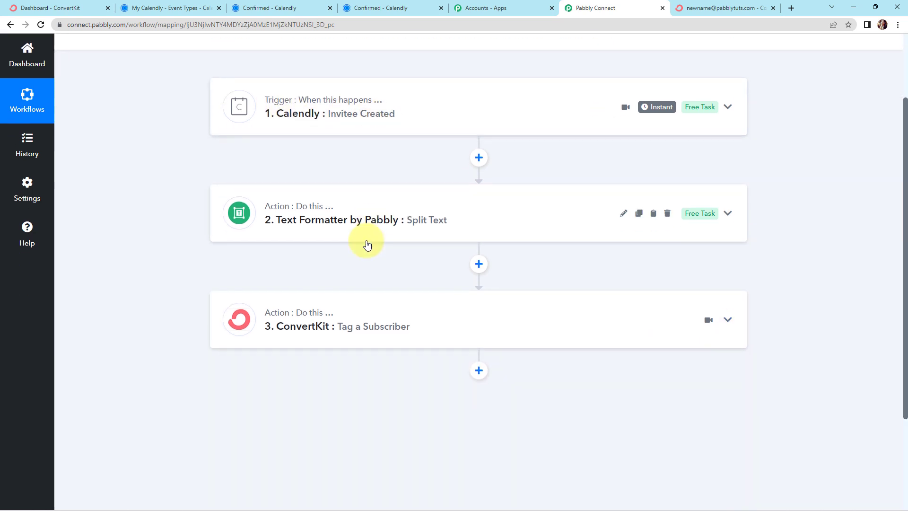